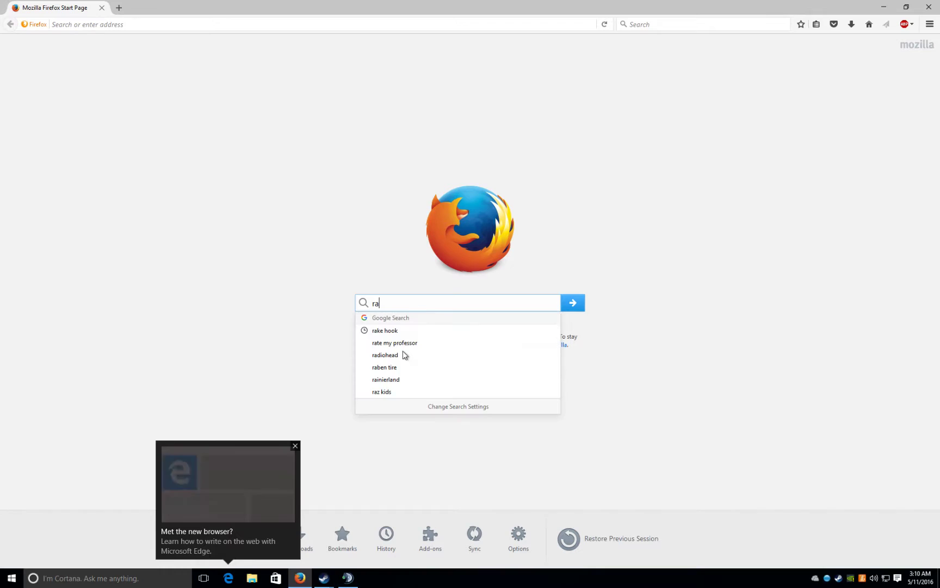
Search the web for ragehook and open the Downloads page of the RAGE Plugin Hook website
{"action": "type", "text": "hook"}
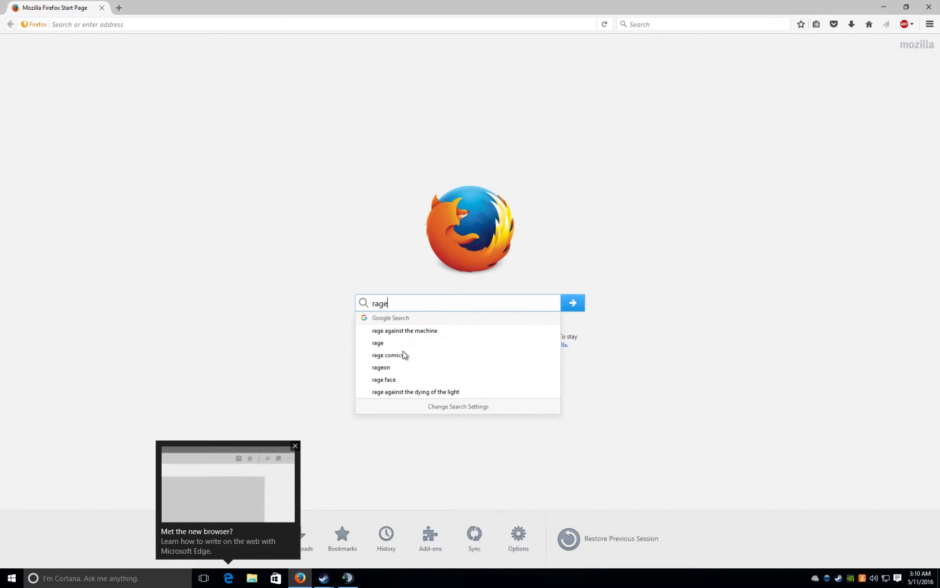
{"action": "key", "text": "Return"}
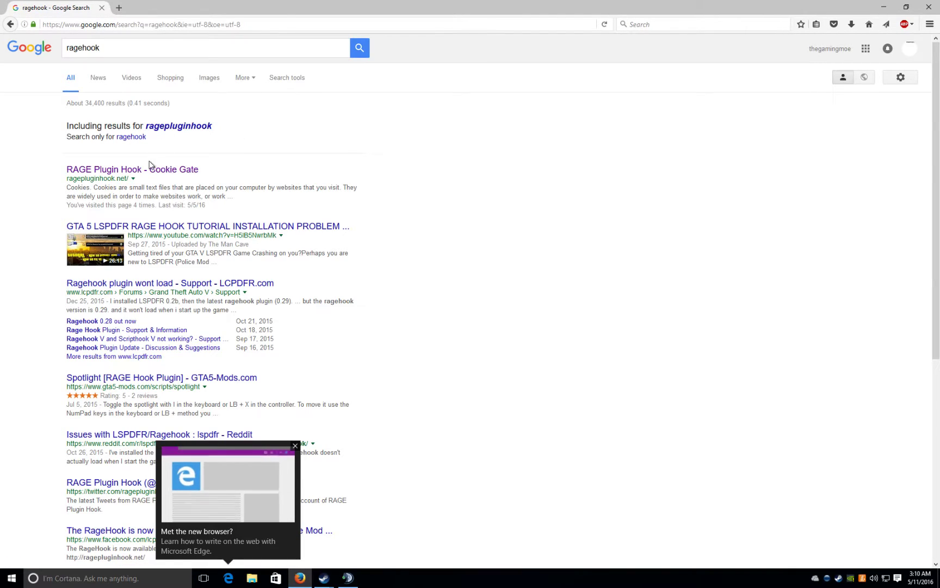
{"action": "left_click", "coordinate": [185, 171]}
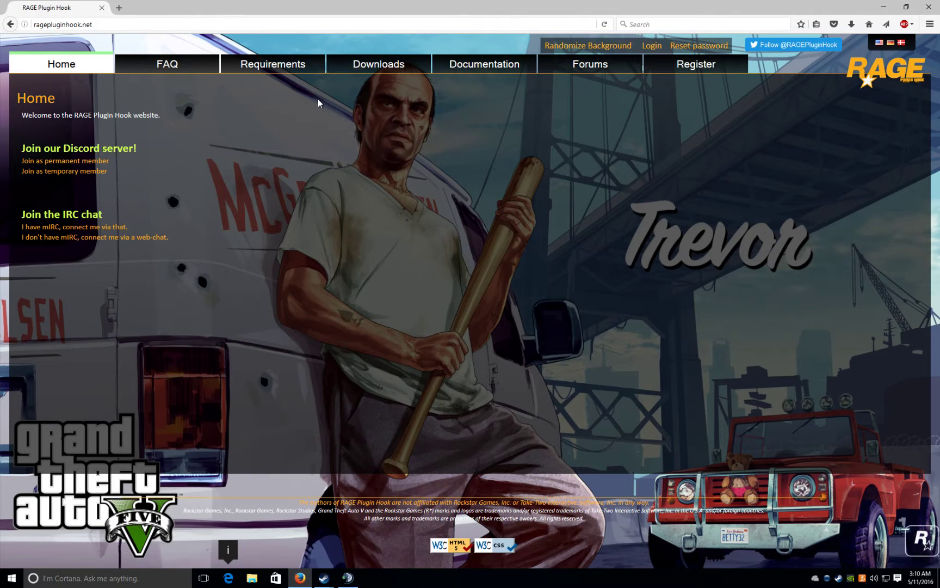
{"action": "left_click", "coordinate": [370, 68]}
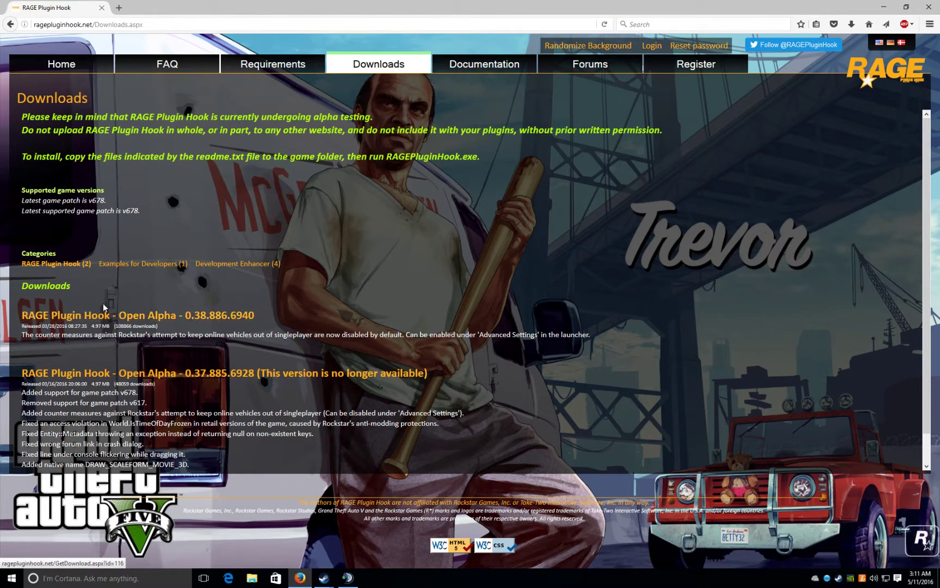
Close the web page, minimize the browser and open the LCPD First Response folder inside the desktop's Manual Install archive
{"action": "left_click", "coordinate": [98, 8]}
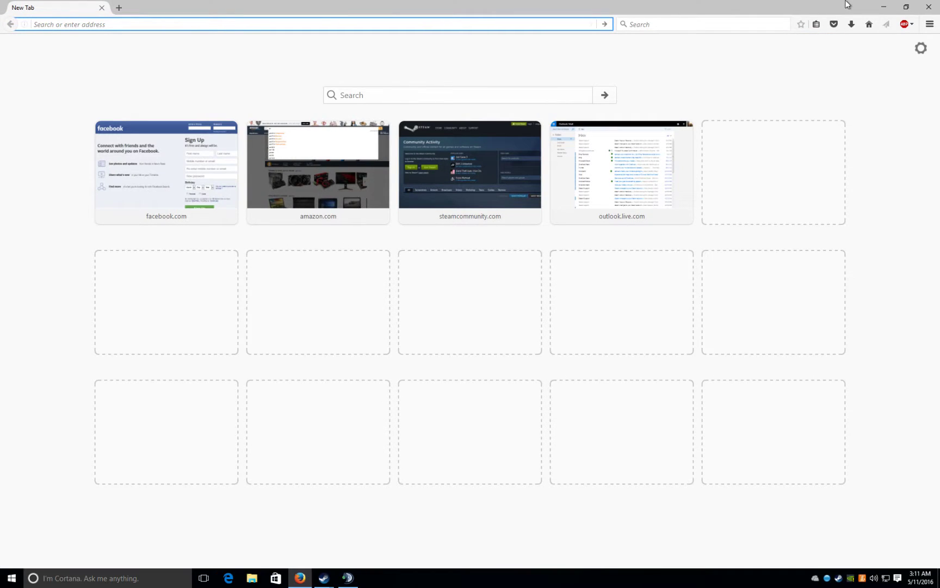
{"action": "left_click", "coordinate": [883, 7]}
{"action": "left_click", "coordinate": [53, 294]}
{"action": "left_click", "coordinate": [154, 142]}
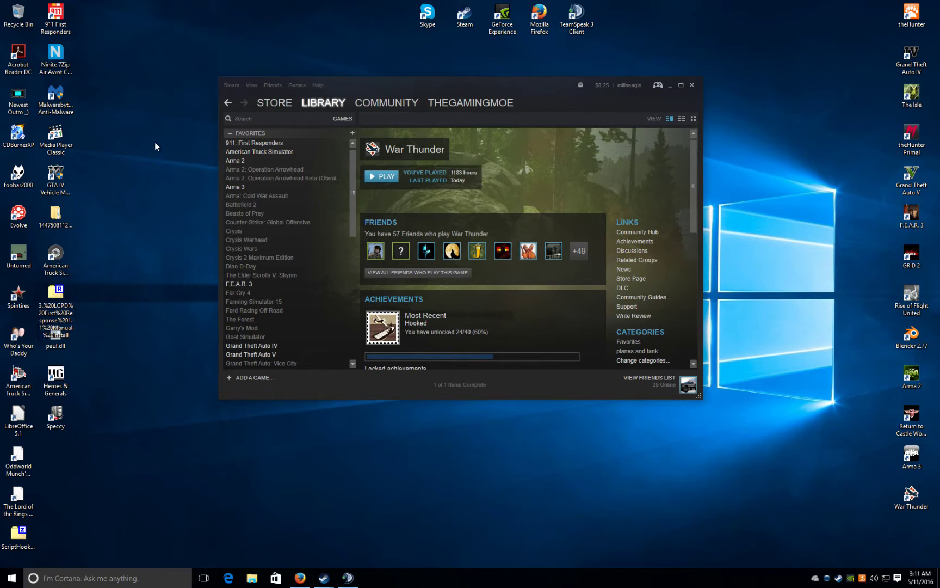
{"action": "double_click", "coordinate": [56, 296]}
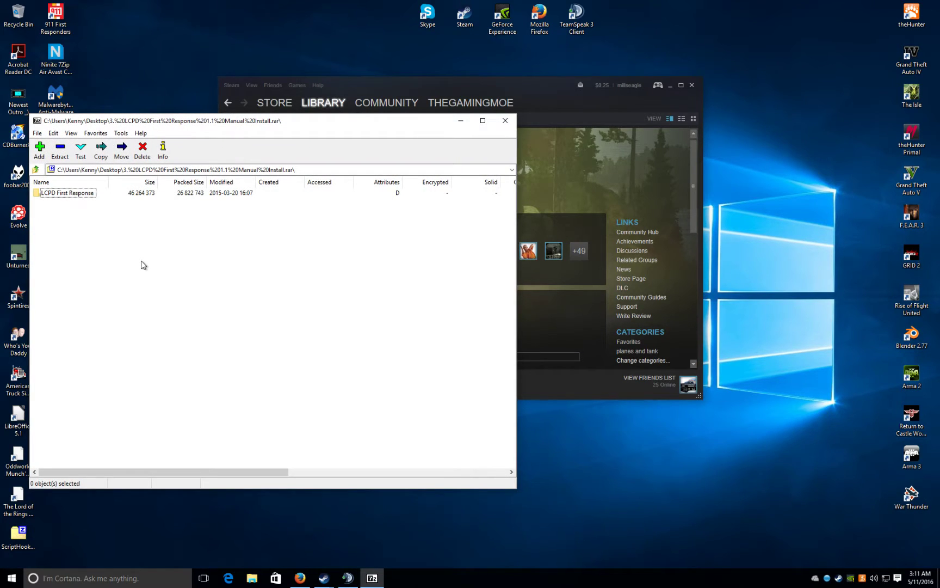
{"action": "double_click", "coordinate": [74, 194]}
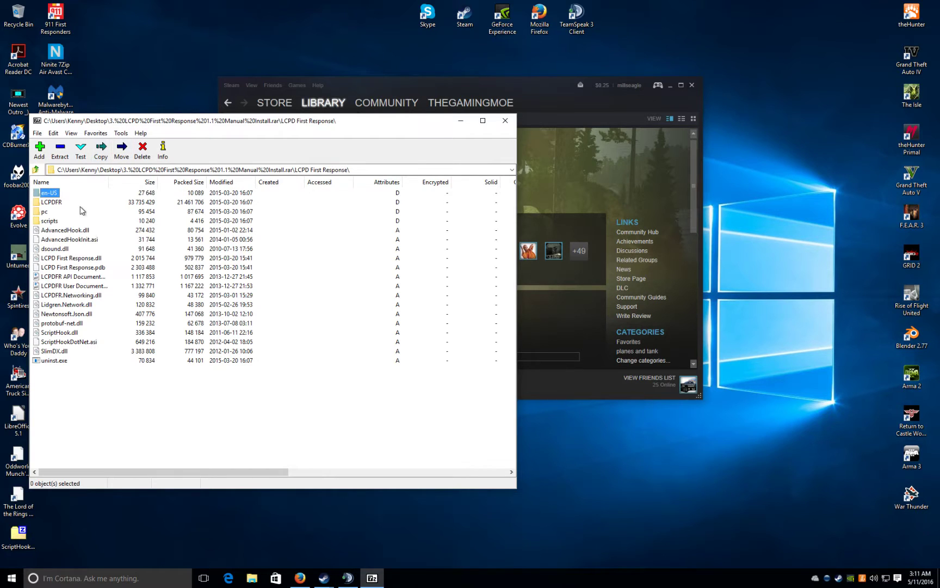
Move the archive window aside and open Grand Theft Auto V's local files folder from its Steam library properties
{"action": "left_click_drag", "start_coordinate": [350, 130], "coordinate": [758, 173]}
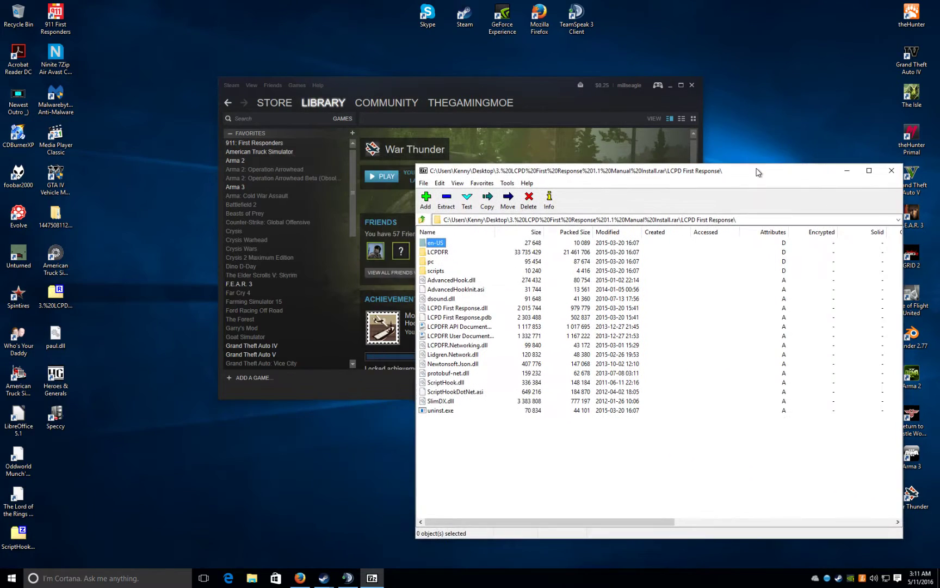
{"action": "left_click", "coordinate": [562, 444]}
{"action": "scroll", "coordinate": [278, 219], "scroll_direction": "down", "scroll_amount": 3}
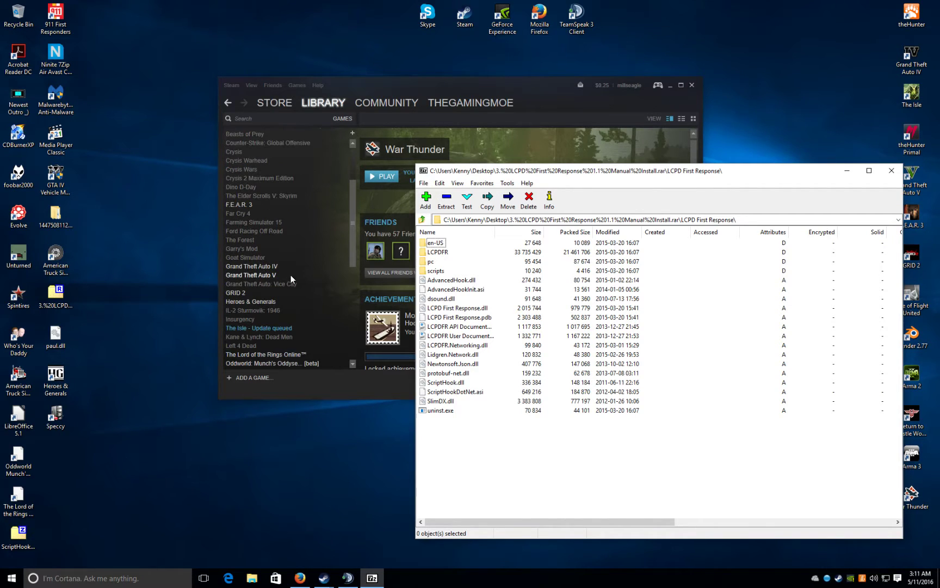
{"action": "right_click", "coordinate": [274, 276]}
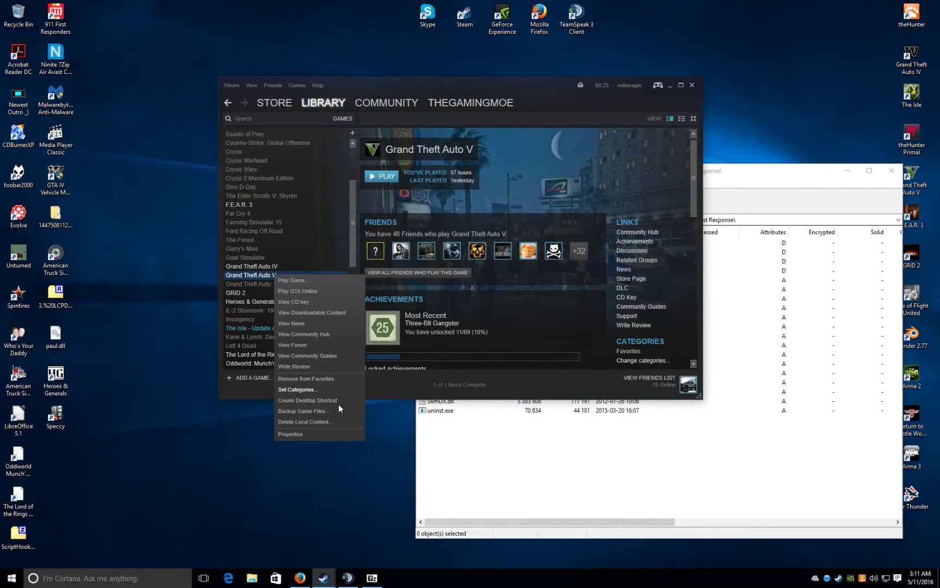
{"action": "left_click", "coordinate": [310, 433]}
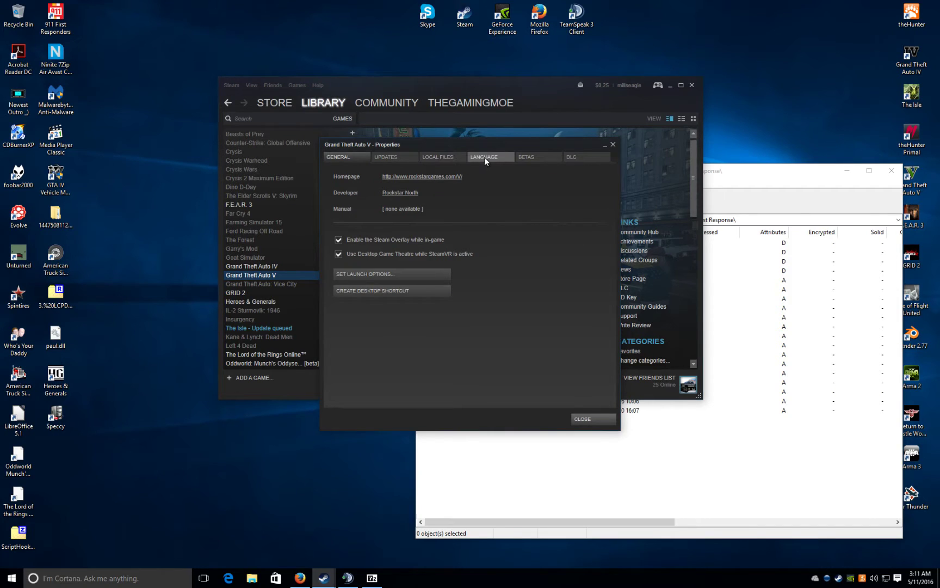
{"action": "left_click", "coordinate": [443, 157]}
{"action": "left_click", "coordinate": [377, 197]}
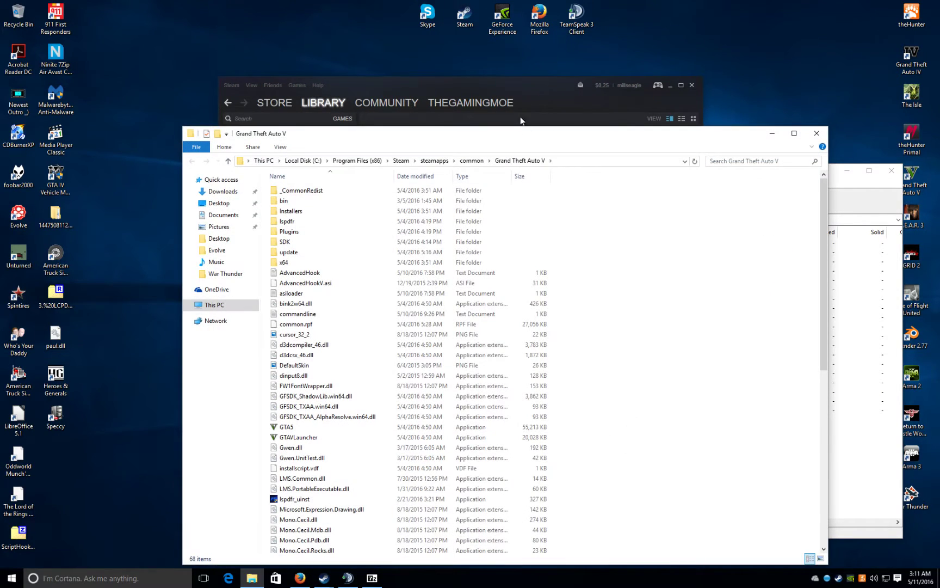
Minimize Steam and arrange the Grand Theft Auto V folder and the archive window side by side
{"action": "left_click", "coordinate": [531, 118]}
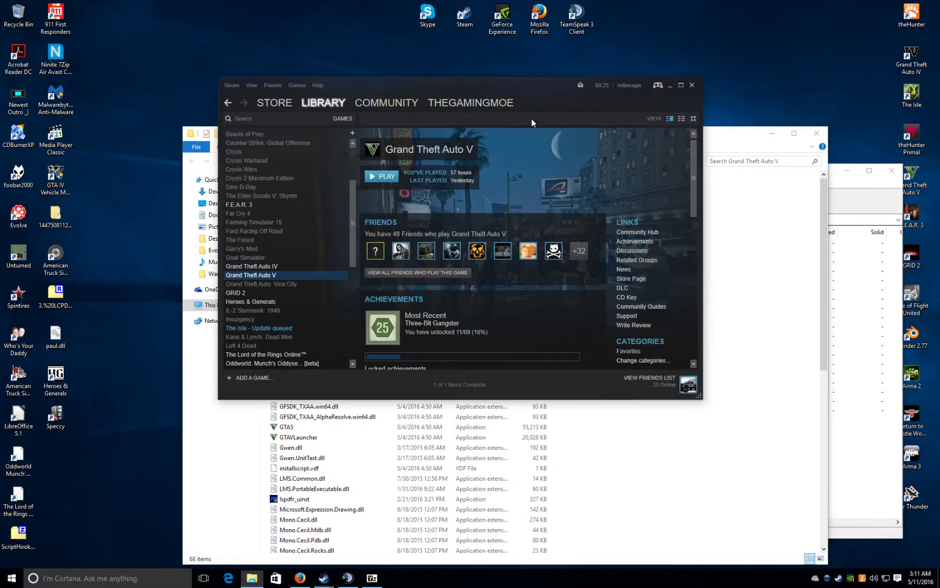
{"action": "left_click", "coordinate": [669, 86]}
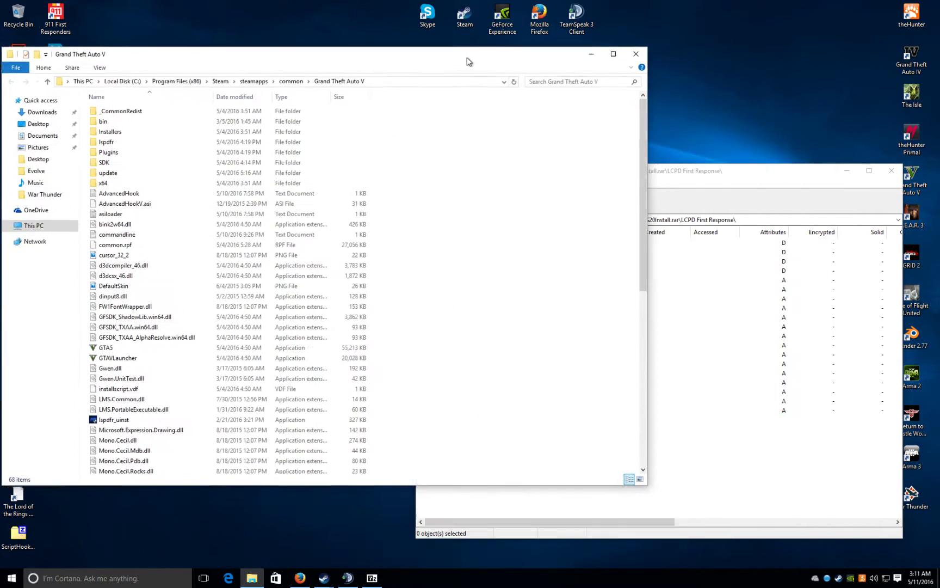
{"action": "left_click_drag", "start_coordinate": [724, 177], "coordinate": [789, 76]}
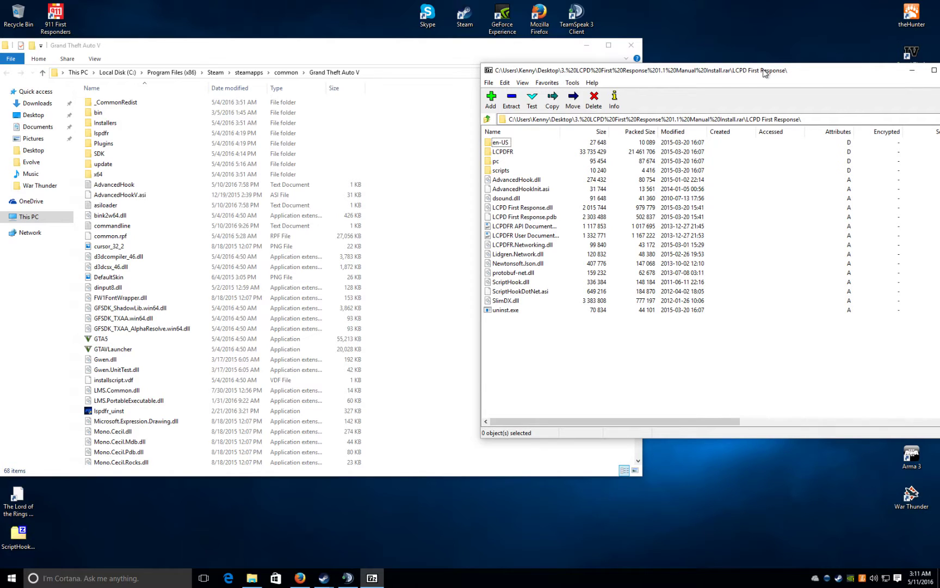
Examine the contents of the Grand Theft Auto V folder, including its SDK subfolder, against the archive's file list
{"action": "scroll", "coordinate": [122, 217], "scroll_direction": "down", "scroll_amount": 11}
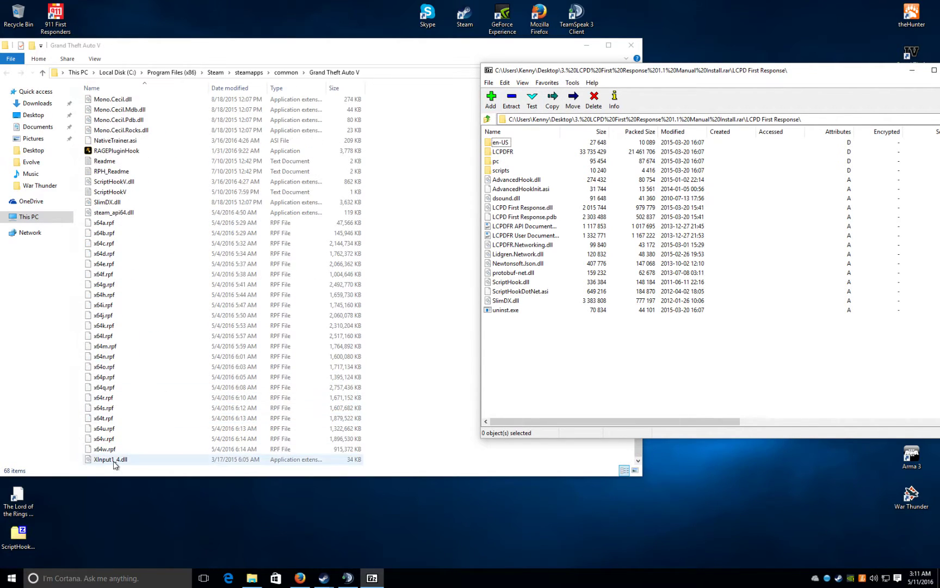
{"action": "scroll", "coordinate": [122, 338], "scroll_direction": "up", "scroll_amount": 11}
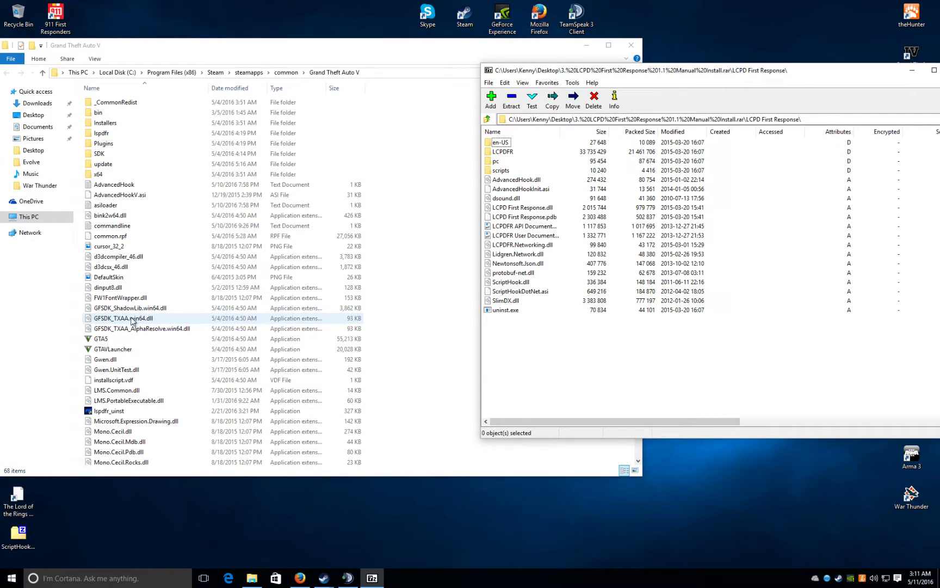
{"action": "scroll", "coordinate": [130, 321], "scroll_direction": "down", "scroll_amount": 11}
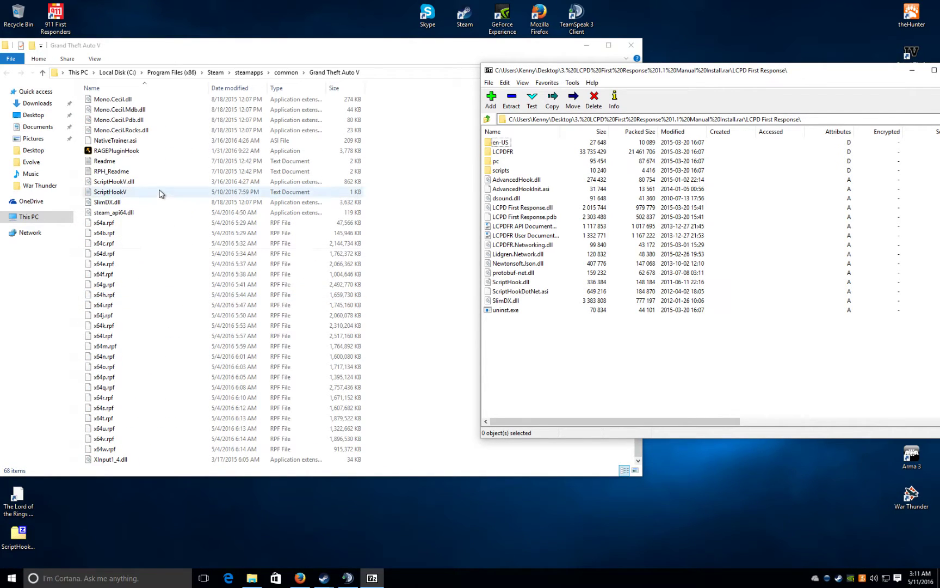
{"action": "scroll", "coordinate": [81, 243], "scroll_direction": "up", "scroll_amount": 2}
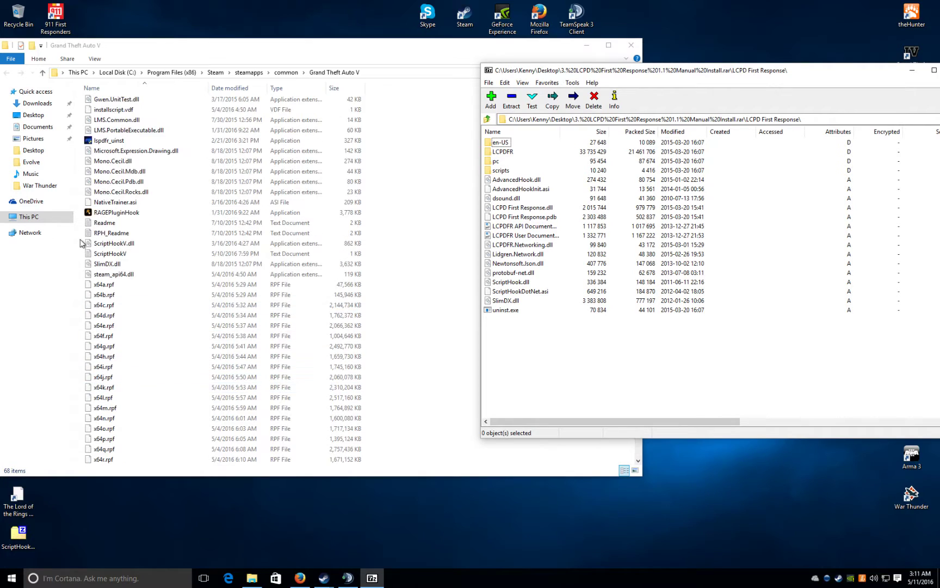
{"action": "scroll", "coordinate": [80, 244], "scroll_direction": "up", "scroll_amount": 9}
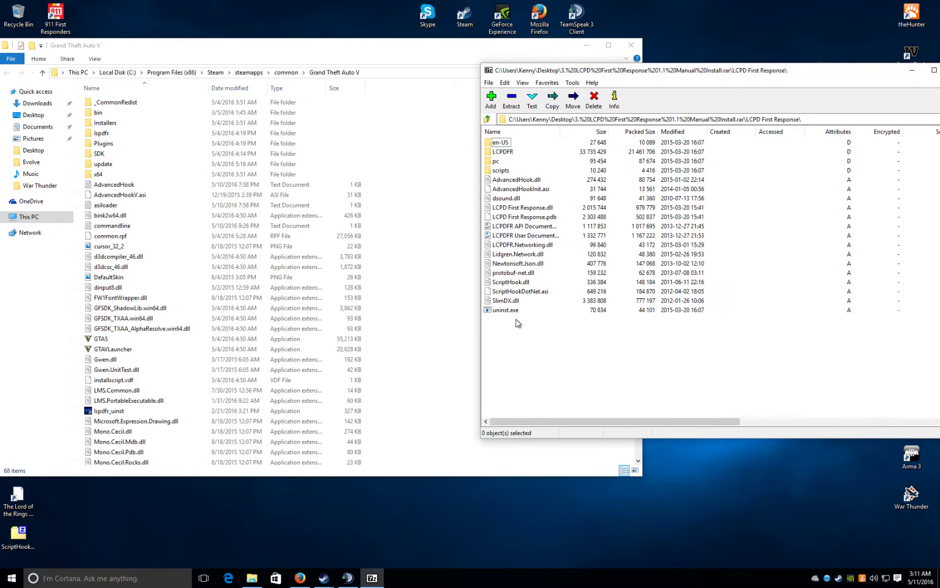
{"action": "scroll", "coordinate": [111, 339], "scroll_direction": "down", "scroll_amount": 3}
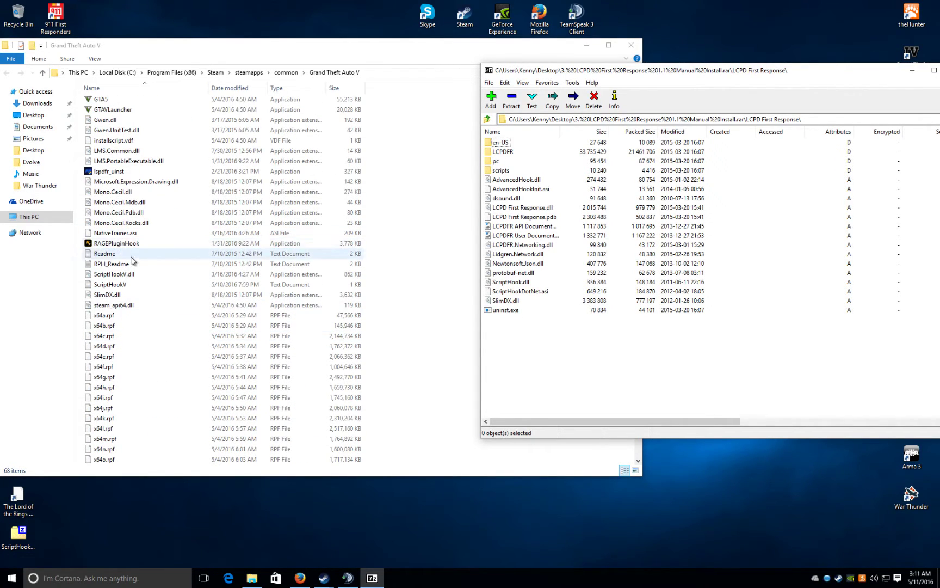
{"action": "scroll", "coordinate": [275, 272], "scroll_direction": "up", "scroll_amount": 3}
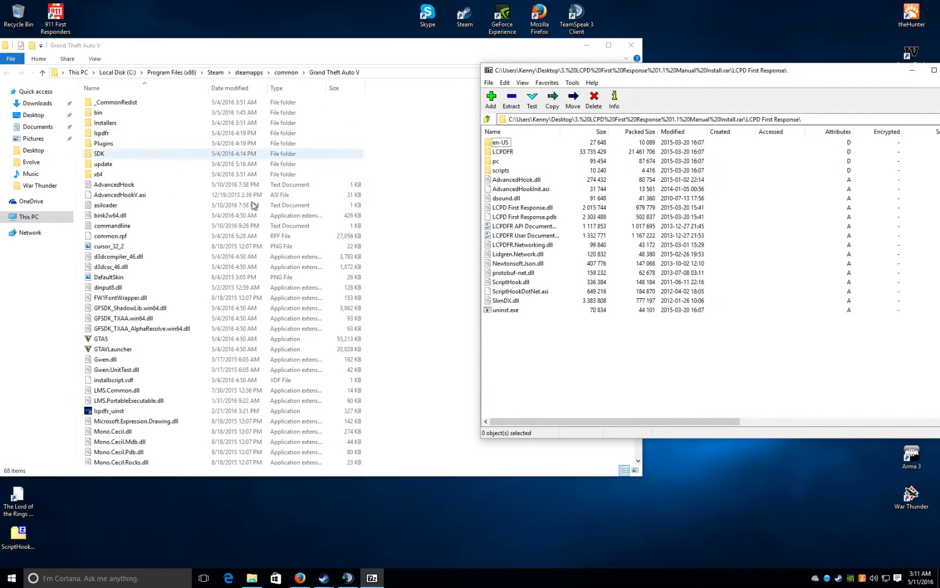
{"action": "double_click", "coordinate": [100, 154]}
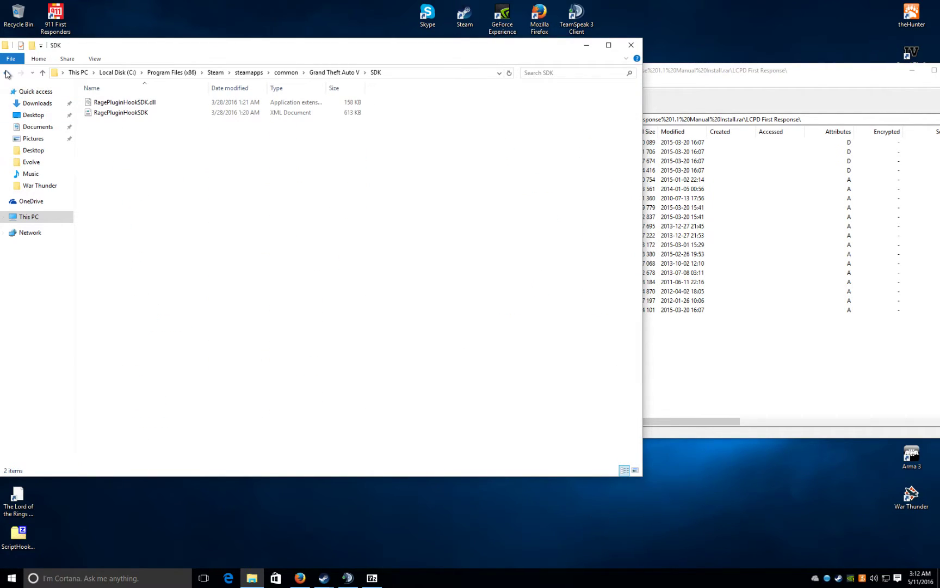
{"action": "left_click", "coordinate": [6, 73]}
Copy all files and folders from the archive's LCPD First Response folder into the Grand Theft Auto V folder
{"action": "left_click", "coordinate": [686, 348]}
{"action": "left_click_drag", "start_coordinate": [542, 361], "coordinate": [498, 145]}
{"action": "left_click_drag", "start_coordinate": [525, 338], "coordinate": [494, 143]}
{"action": "left_click_drag", "start_coordinate": [533, 229], "coordinate": [435, 285]}
{"action": "left_click", "coordinate": [683, 300]}
{"action": "left_click_drag", "start_coordinate": [545, 343], "coordinate": [493, 143]}
{"action": "left_click_drag", "start_coordinate": [499, 234], "coordinate": [436, 220]}
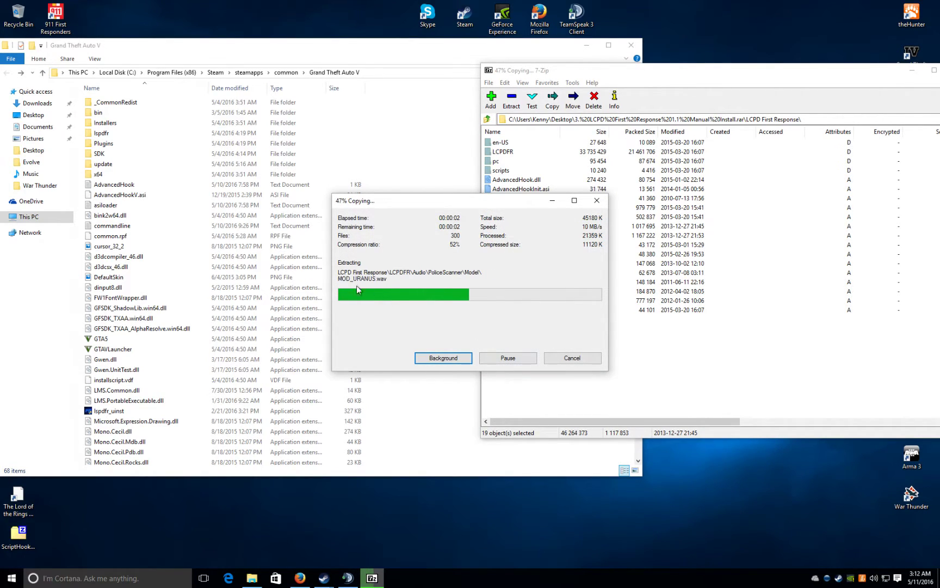
Replace the existing SlimDX.dll in the game folder, close the archive and deselect the copied items
{"action": "left_click", "coordinate": [409, 242]}
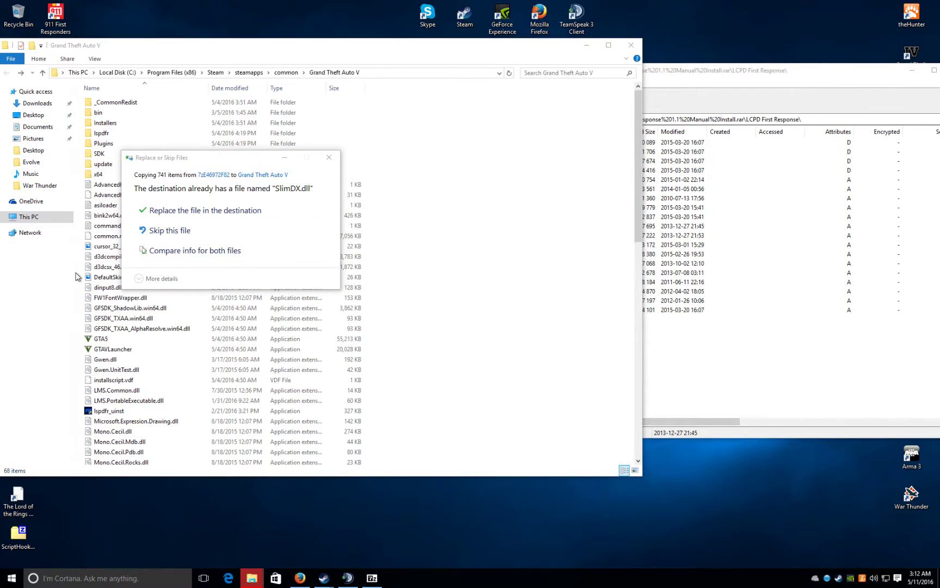
{"action": "left_click", "coordinate": [181, 210]}
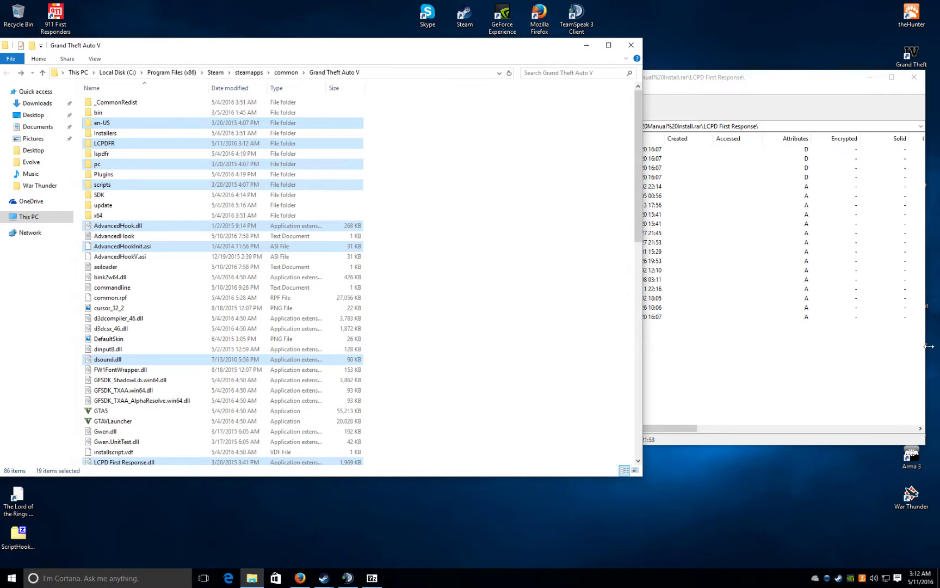
{"action": "left_click", "coordinate": [927, 345]}
{"action": "left_click", "coordinate": [923, 77]}
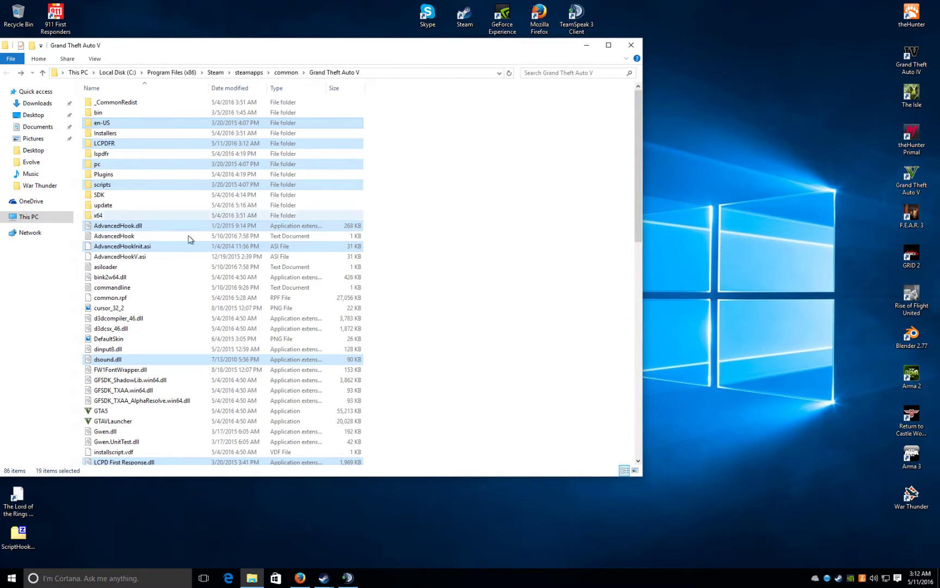
{"action": "left_click", "coordinate": [435, 289]}
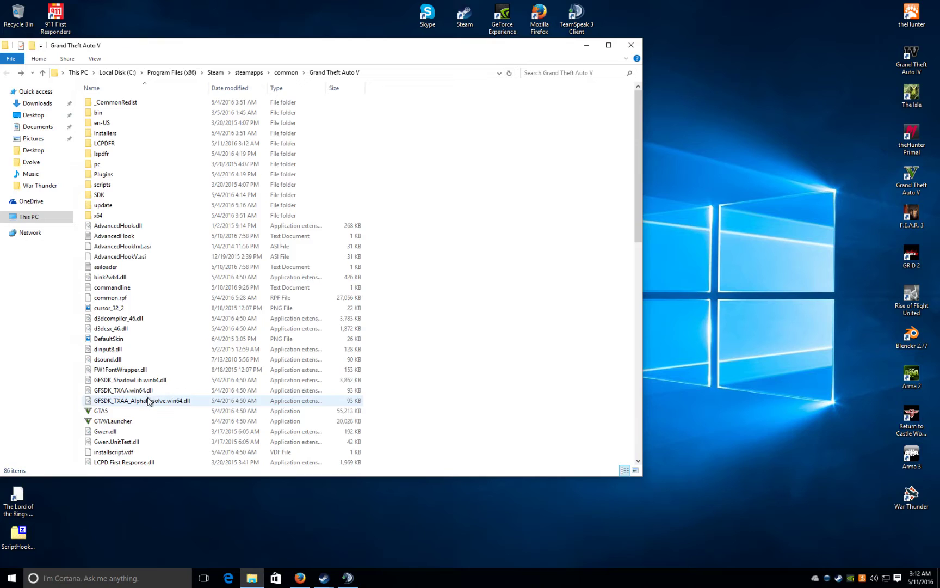
Reposition the game folder window and close Steam's Grand Theft Auto V properties window
{"action": "scroll", "coordinate": [158, 401], "scroll_direction": "down", "scroll_amount": 1}
{"action": "left_click_drag", "start_coordinate": [399, 47], "coordinate": [529, 101]}
{"action": "left_click", "coordinate": [323, 577]}
{"action": "left_click", "coordinate": [277, 547]}
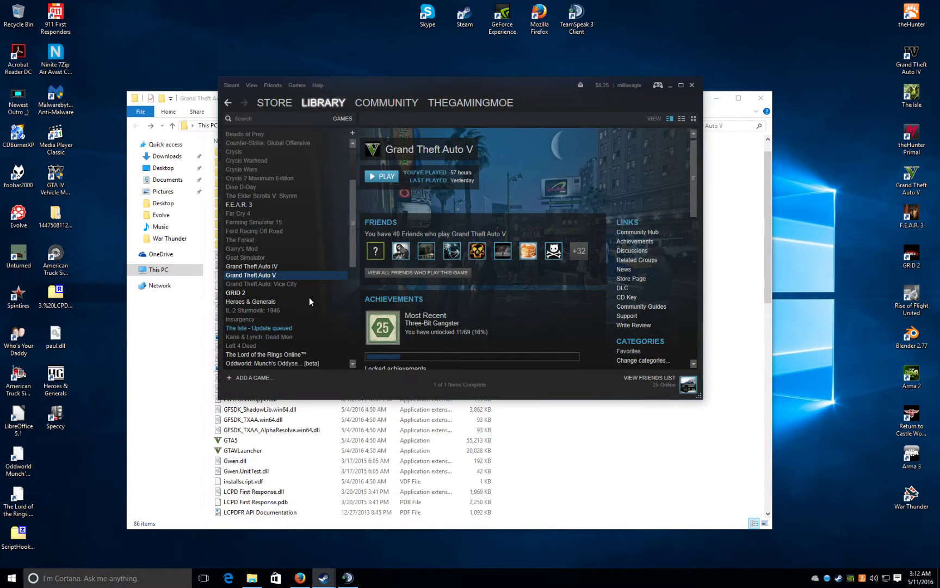
{"action": "mouse_move", "coordinate": [324, 578]}
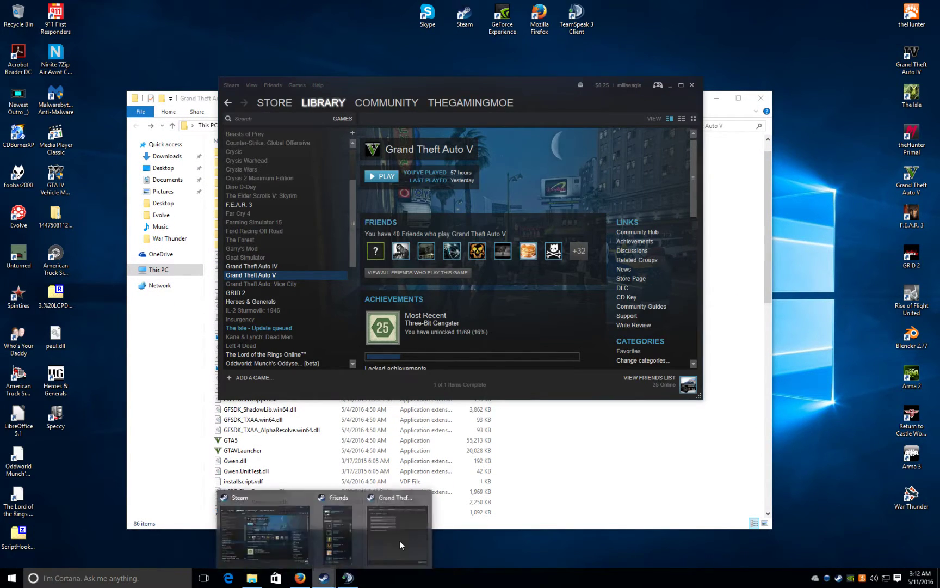
{"action": "left_click", "coordinate": [426, 497]}
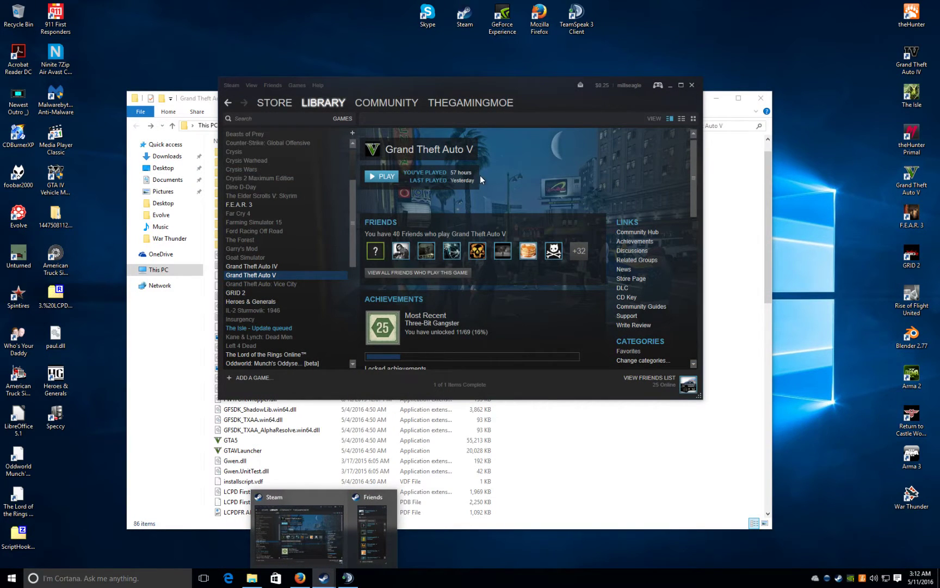
{"action": "left_click_drag", "start_coordinate": [529, 101], "coordinate": [567, 66]}
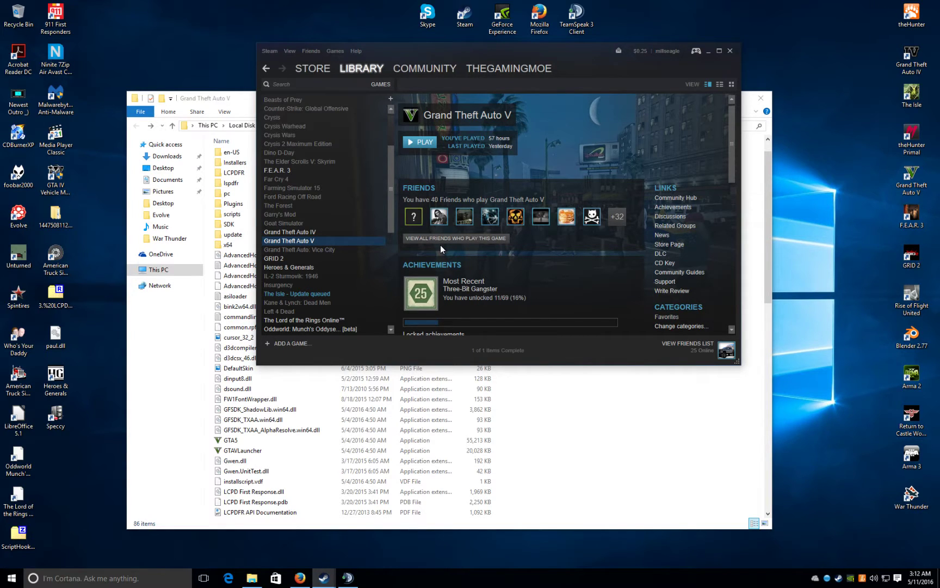
Minimize Steam and launch RAGEPluginHook from the Grand Theft Auto V folder
{"action": "left_click", "coordinate": [708, 51]}
{"action": "scroll", "coordinate": [263, 375], "scroll_direction": "down", "scroll_amount": 6}
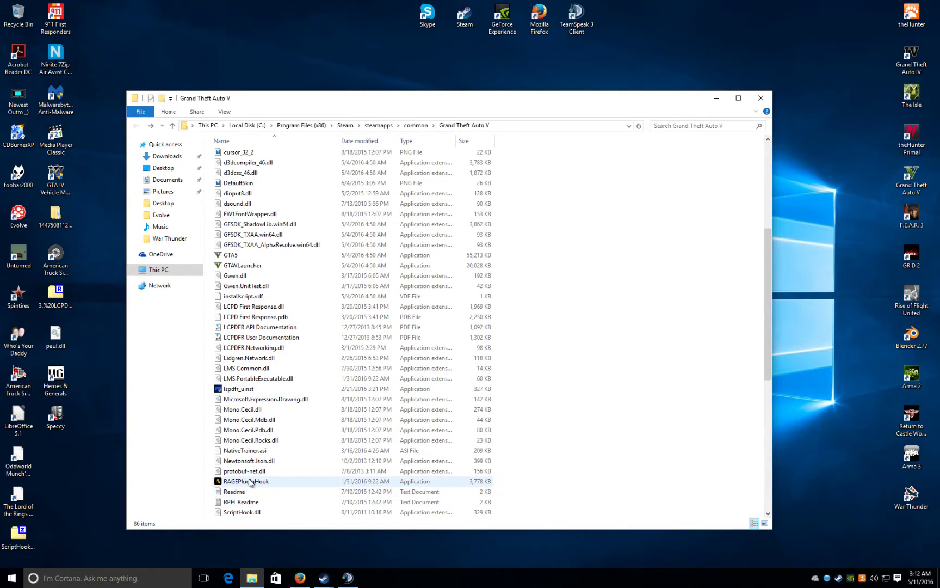
{"action": "double_click", "coordinate": [249, 481]}
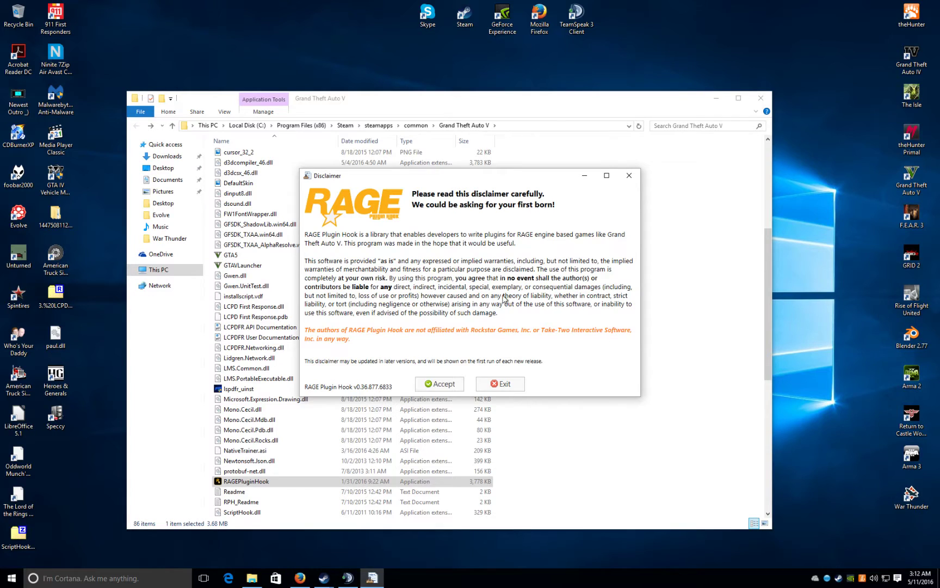
Accept the RAGE Plugin Hook disclaimer and decline backing up the current game version
{"action": "left_click", "coordinate": [443, 384]}
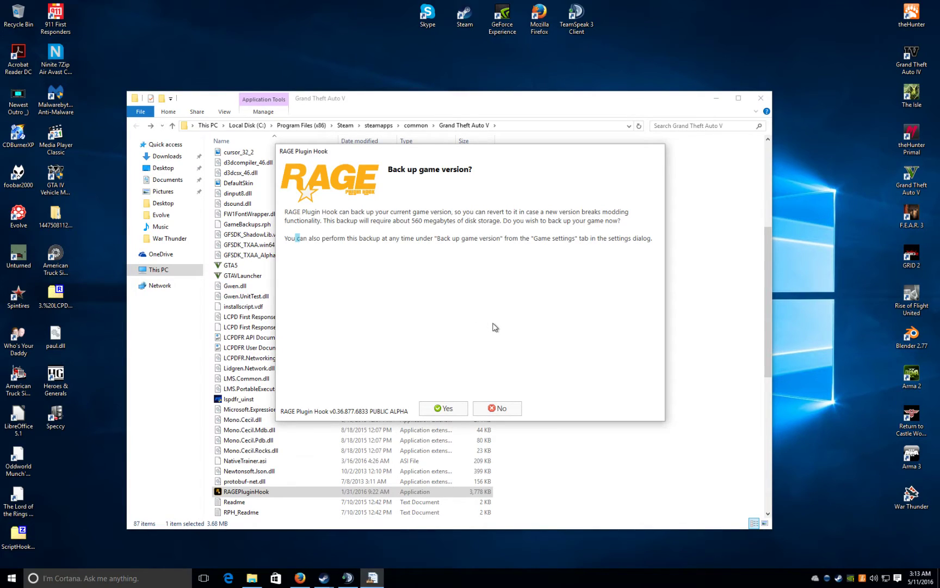
{"action": "left_click", "coordinate": [495, 408]}
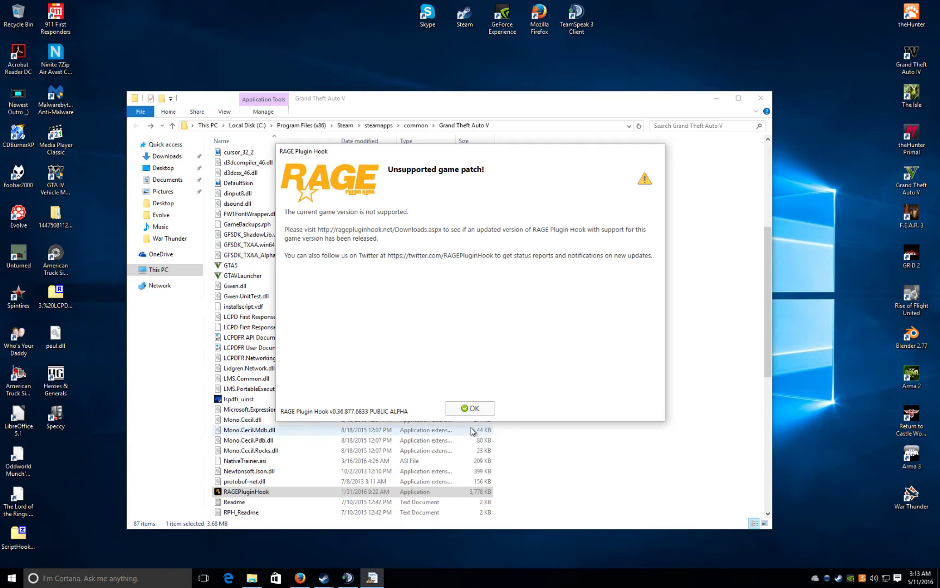
{"action": "left_click", "coordinate": [470, 409]}
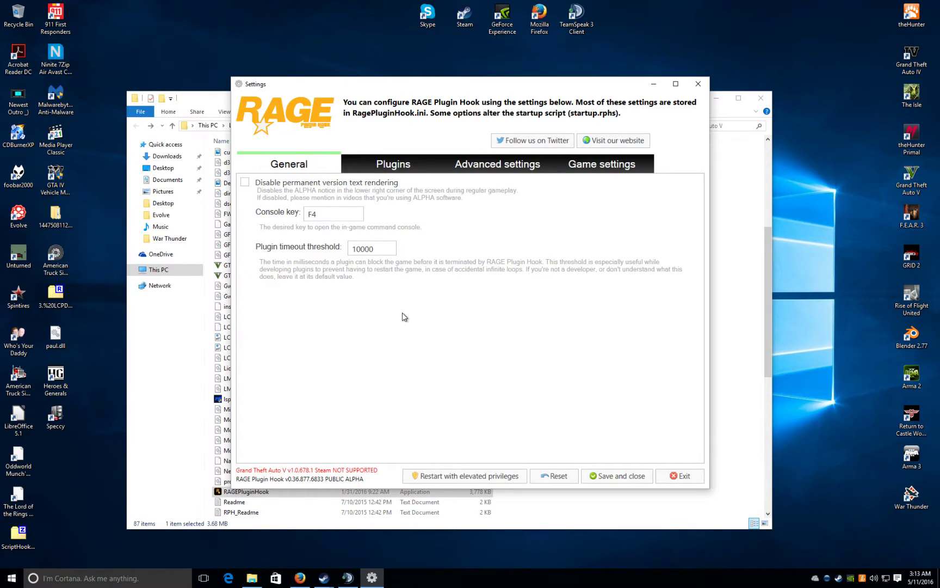
Set RAGE Plugin Hook to load only selected plugins on startup, with LSPD First Response enabled
{"action": "left_click", "coordinate": [392, 170]}
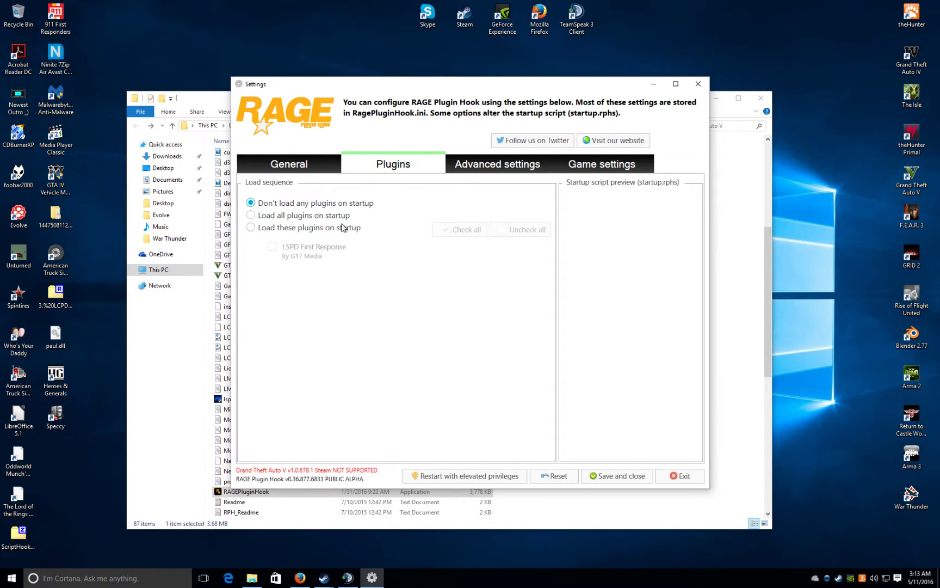
{"action": "left_click", "coordinate": [251, 216]}
{"action": "left_click", "coordinate": [251, 227]}
{"action": "left_click", "coordinate": [282, 249]}
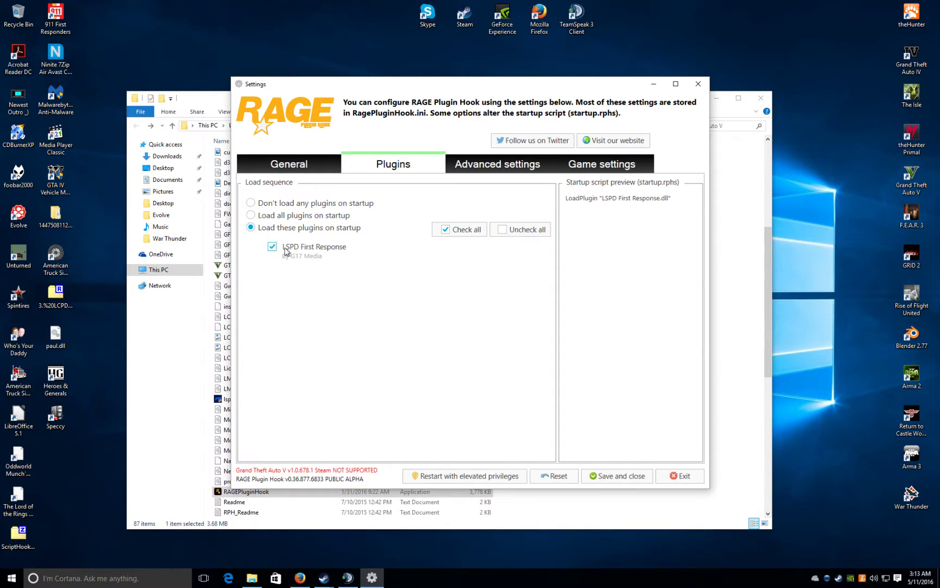
Review the advanced and game settings of RAGE Plugin Hook, and save and close the settings
{"action": "left_click", "coordinate": [488, 170]}
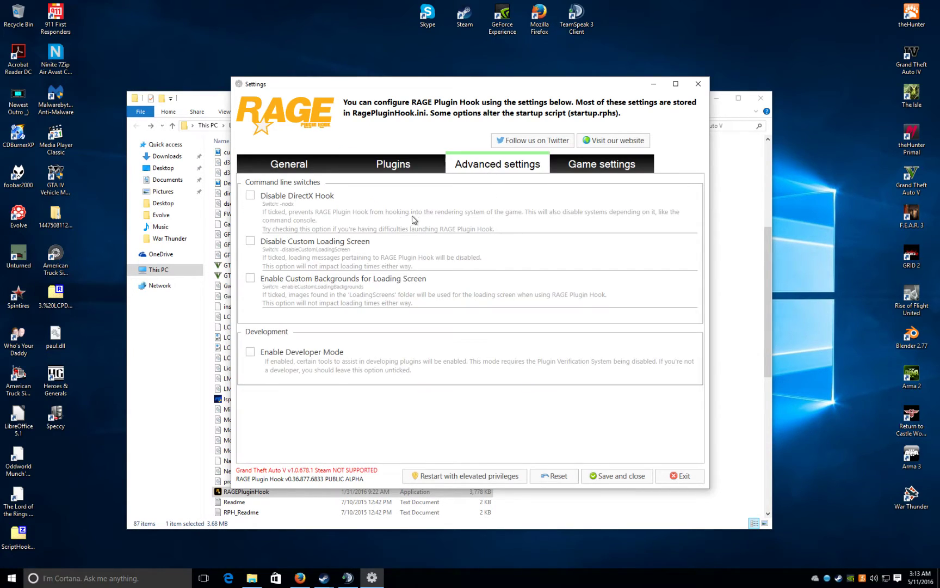
{"action": "left_click", "coordinate": [608, 171]}
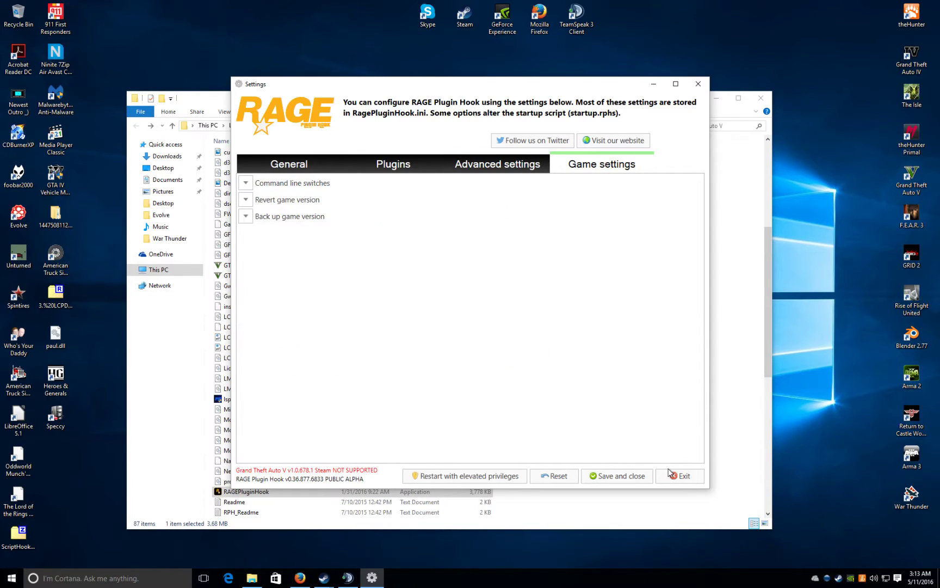
{"action": "left_click", "coordinate": [615, 475]}
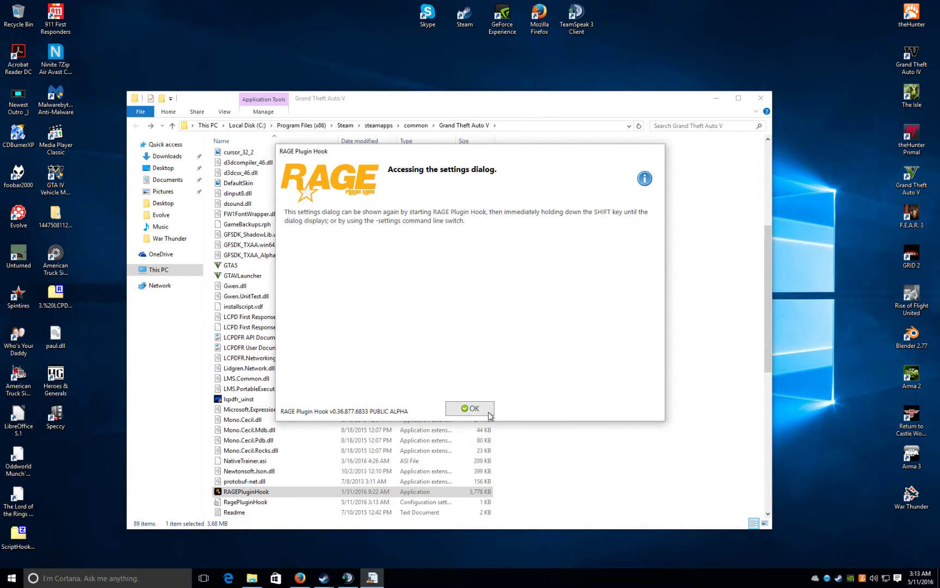
{"action": "left_click", "coordinate": [478, 409]}
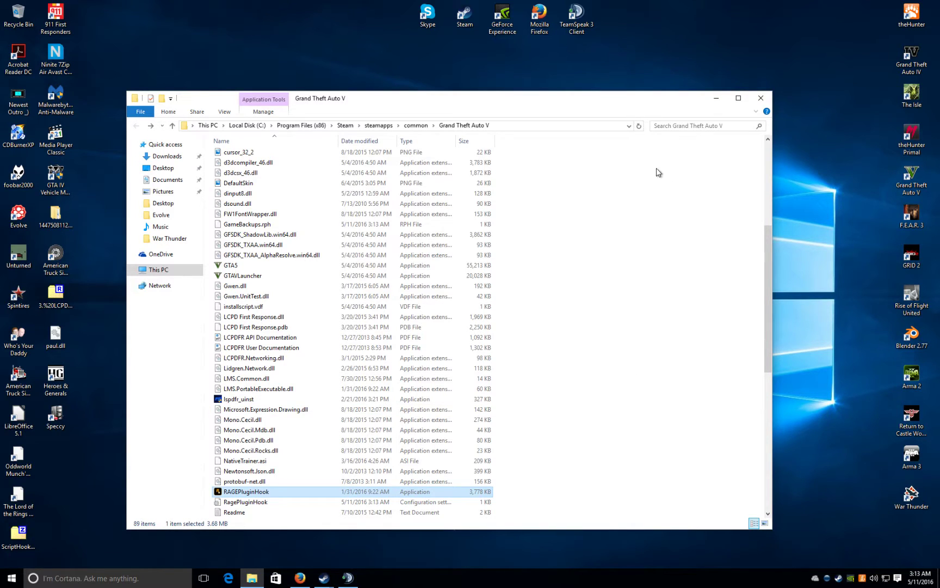
Bring up Steam's windows and move the Friends list clear of the game folder's file list
{"action": "mouse_move", "coordinate": [319, 583]}
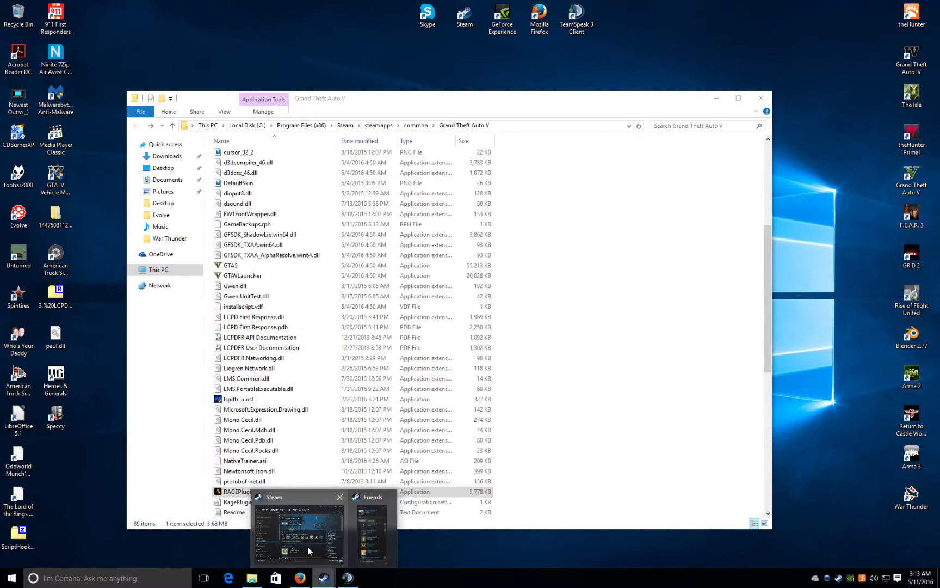
{"action": "left_click", "coordinate": [309, 547]}
{"action": "left_click_drag", "start_coordinate": [410, 103], "coordinate": [688, 41]}
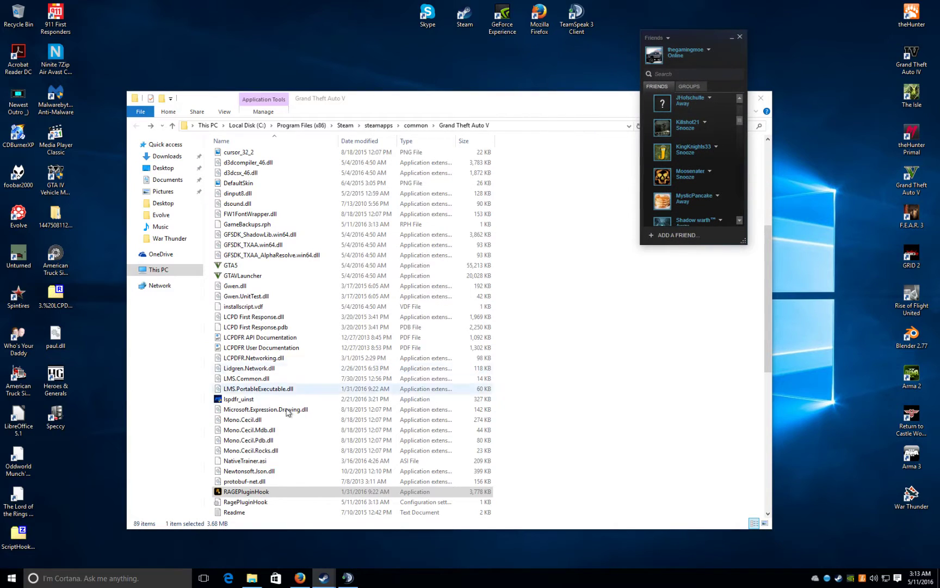
Launch RAGEPluginHook from the game folder again and restart it with elevated privileges from its settings
{"action": "left_click", "coordinate": [268, 492]}
{"action": "double_click", "coordinate": [268, 493]}
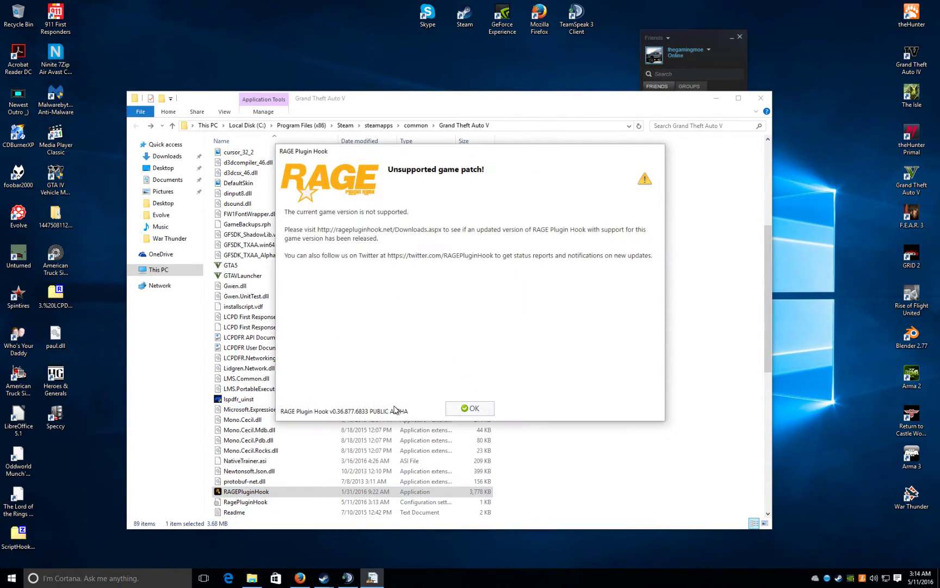
{"action": "left_click", "coordinate": [469, 409]}
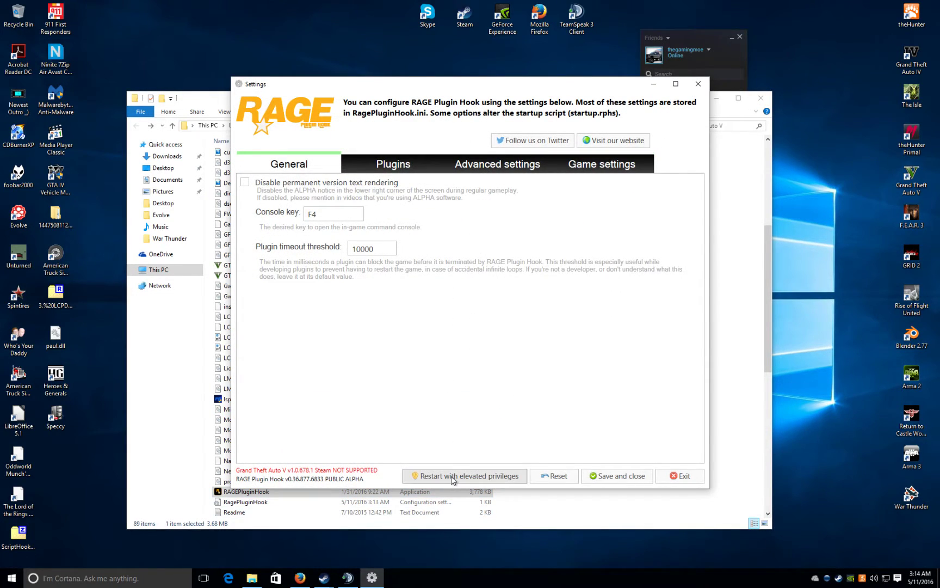
{"action": "left_click", "coordinate": [452, 476]}
{"action": "left_click", "coordinate": [522, 311]}
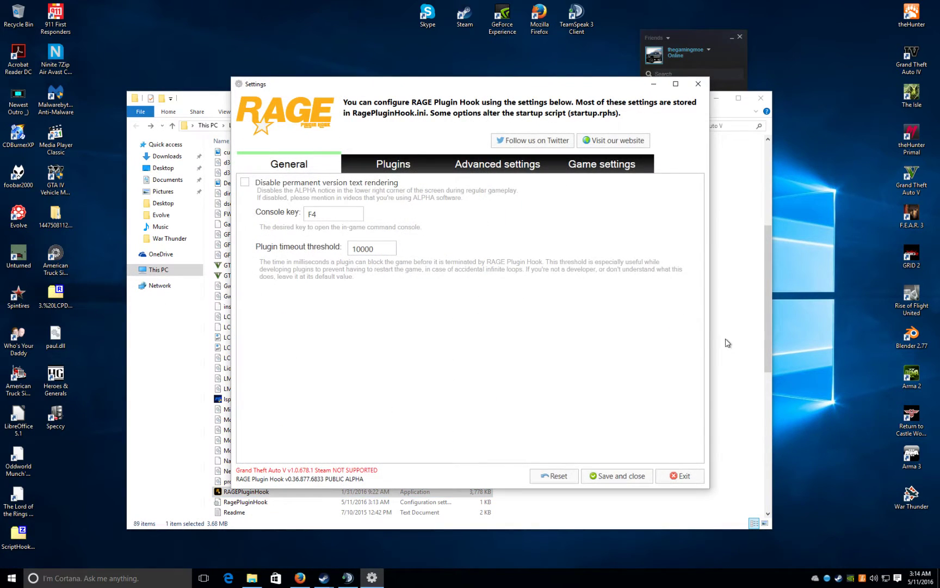
Reset all RAGE Plugin Hook settings to their default values and dismiss the elevated privileges notice after the restart
{"action": "left_click", "coordinate": [568, 477]}
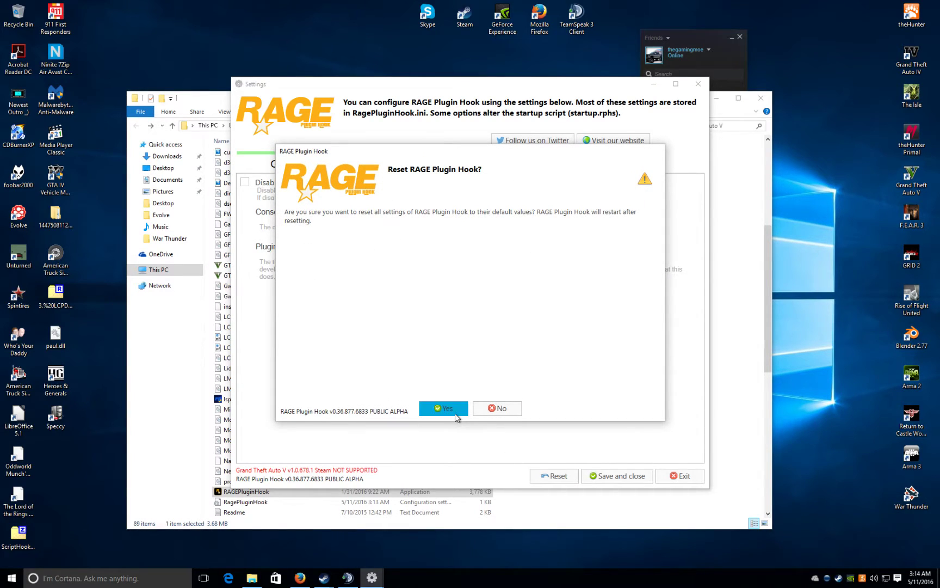
{"action": "left_click", "coordinate": [455, 413]}
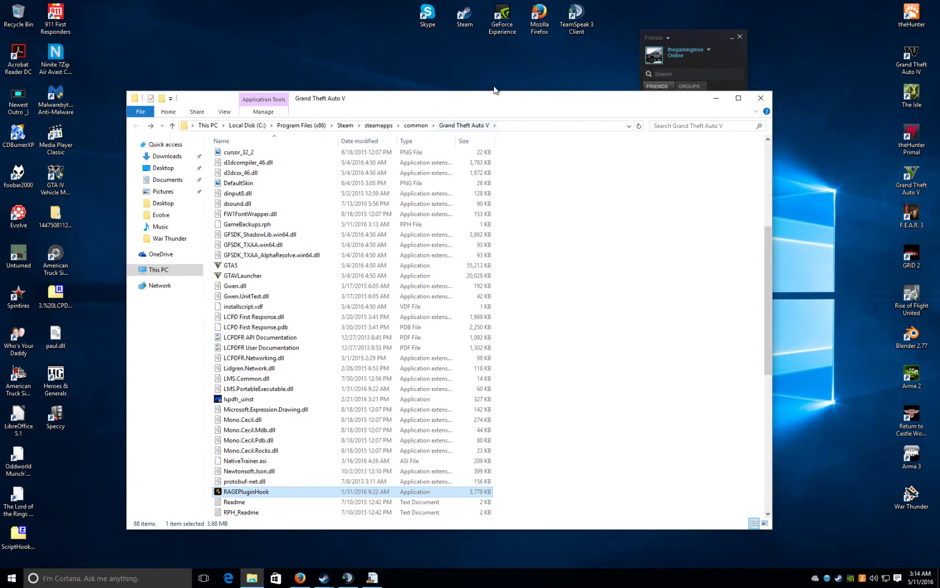
{"action": "left_click_drag", "start_coordinate": [697, 32], "coordinate": [854, 22]}
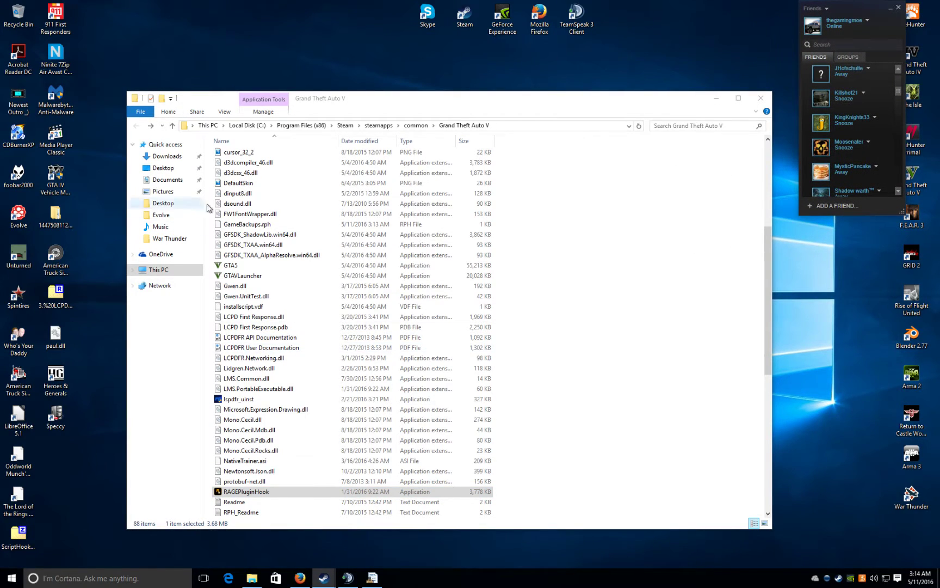
{"action": "left_click", "coordinate": [373, 580]}
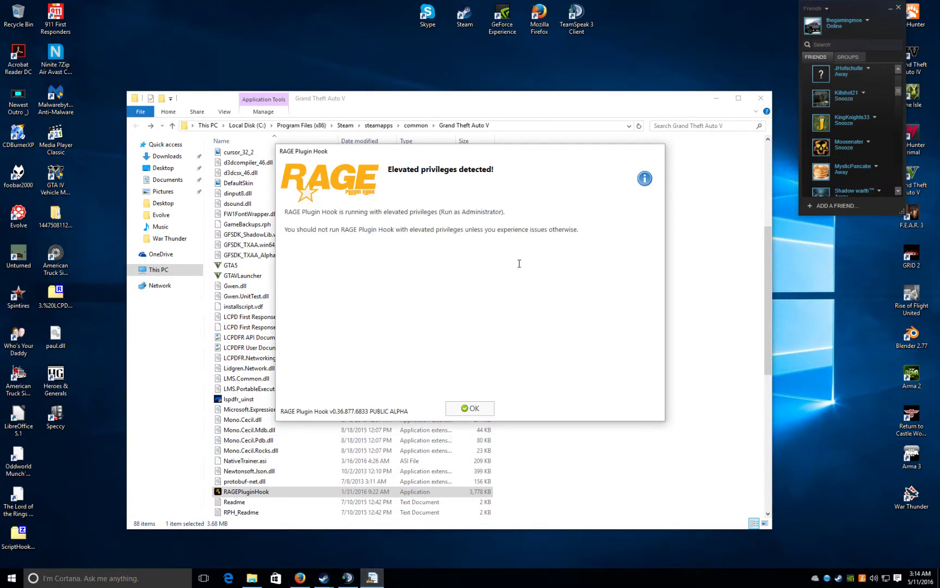
{"action": "left_click", "coordinate": [471, 409]}
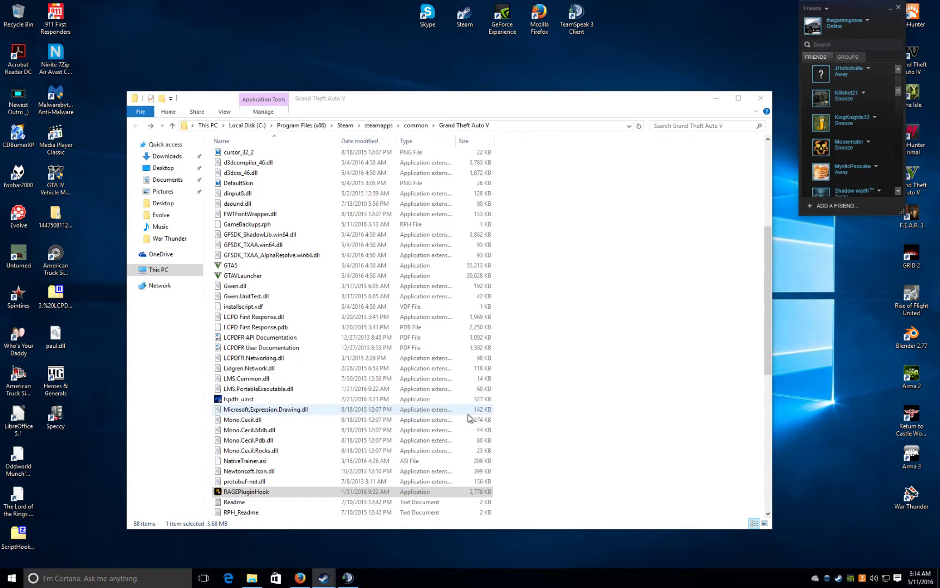
Run RAGEPluginHook as administrator, and save and close its settings without changing any option
{"action": "right_click", "coordinate": [233, 492]}
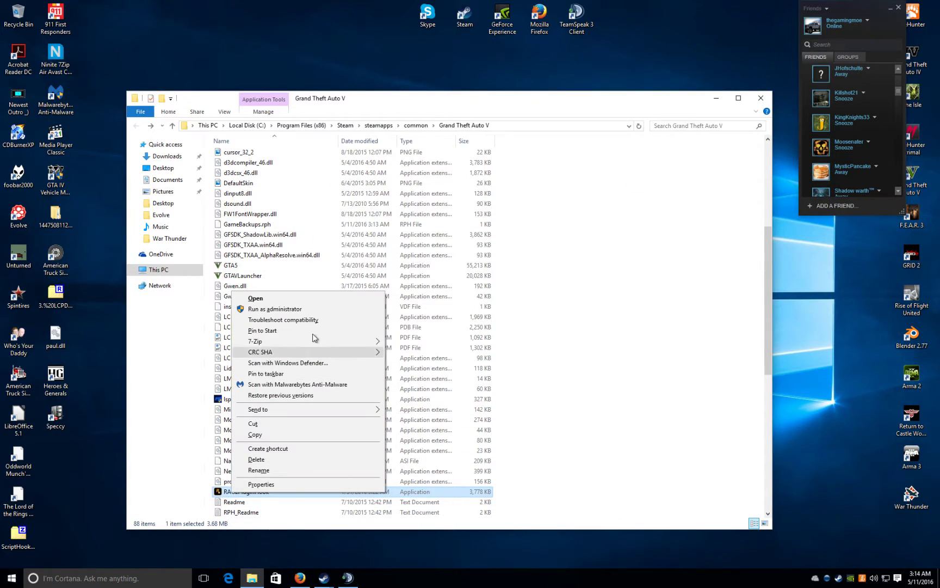
{"action": "left_click", "coordinate": [316, 309]}
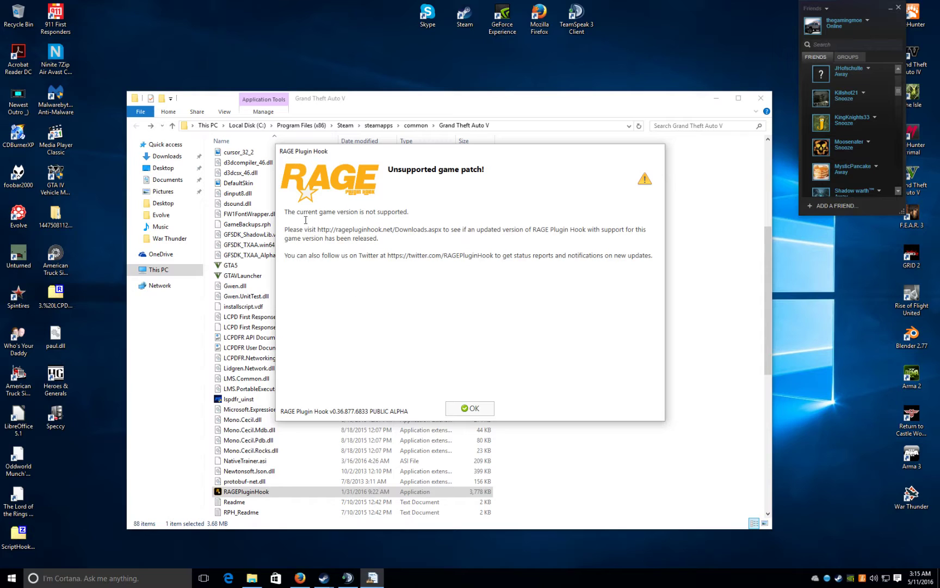
{"action": "left_click", "coordinate": [470, 409]}
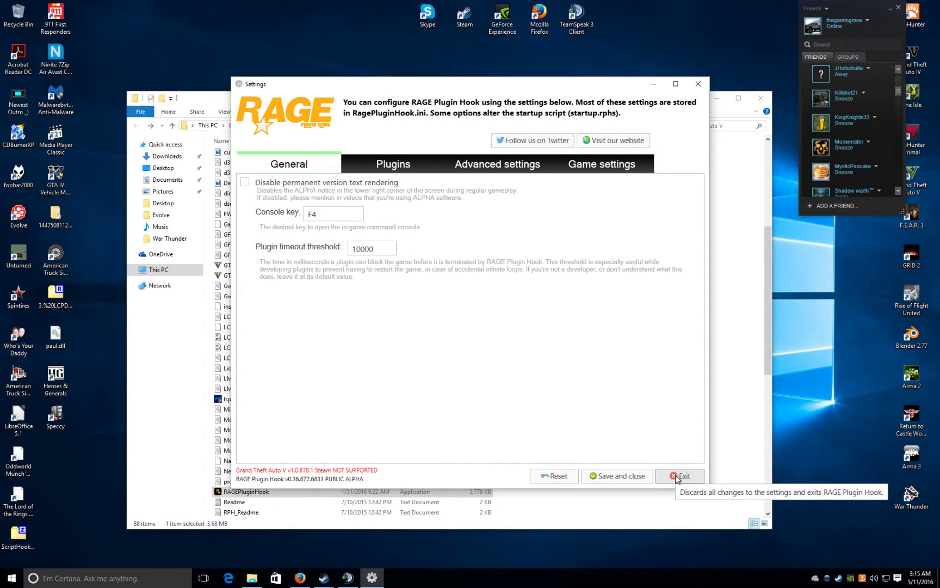
{"action": "left_click", "coordinate": [608, 477]}
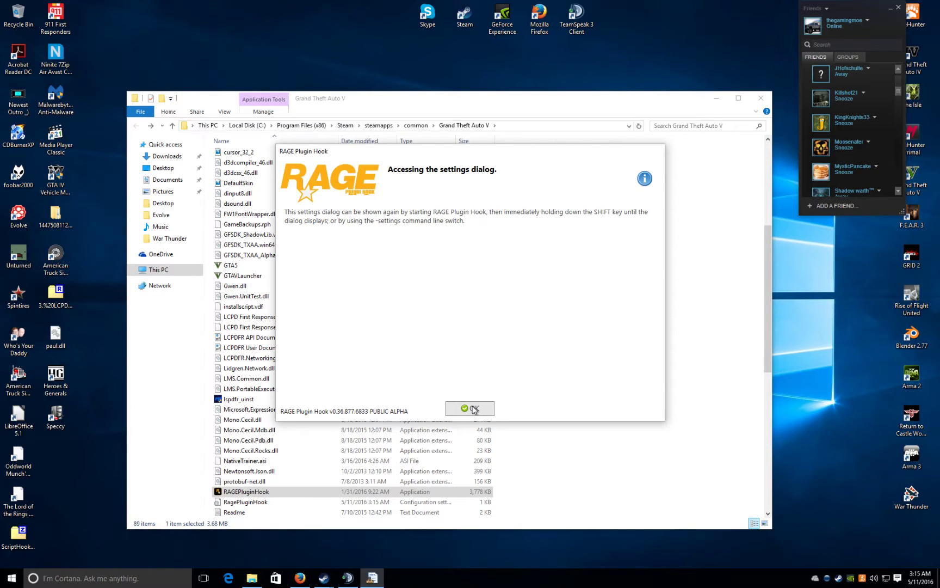
{"action": "left_click", "coordinate": [471, 408]}
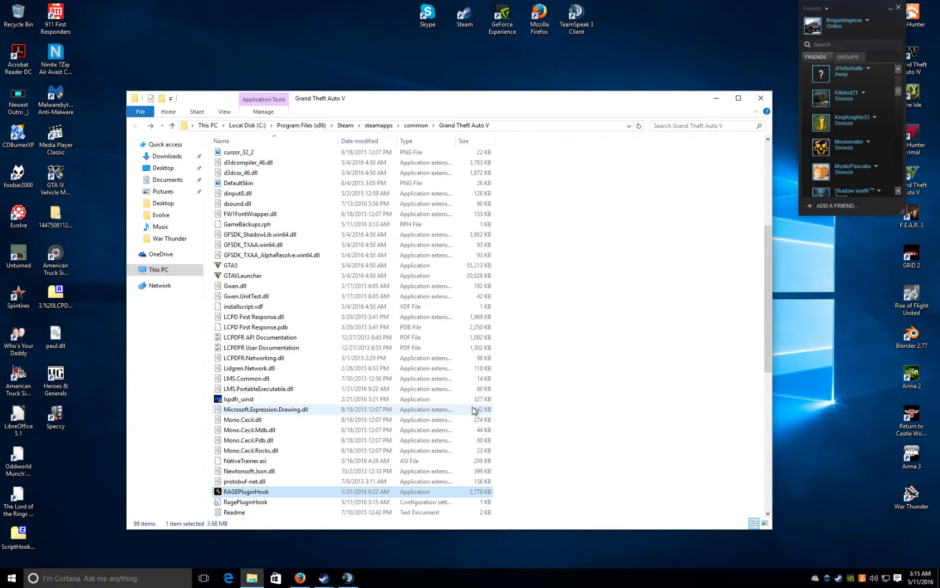
Switch to Firefox, search the web for "ragehook" and open the ragepluginhook.net site
{"action": "left_click", "coordinate": [324, 578]}
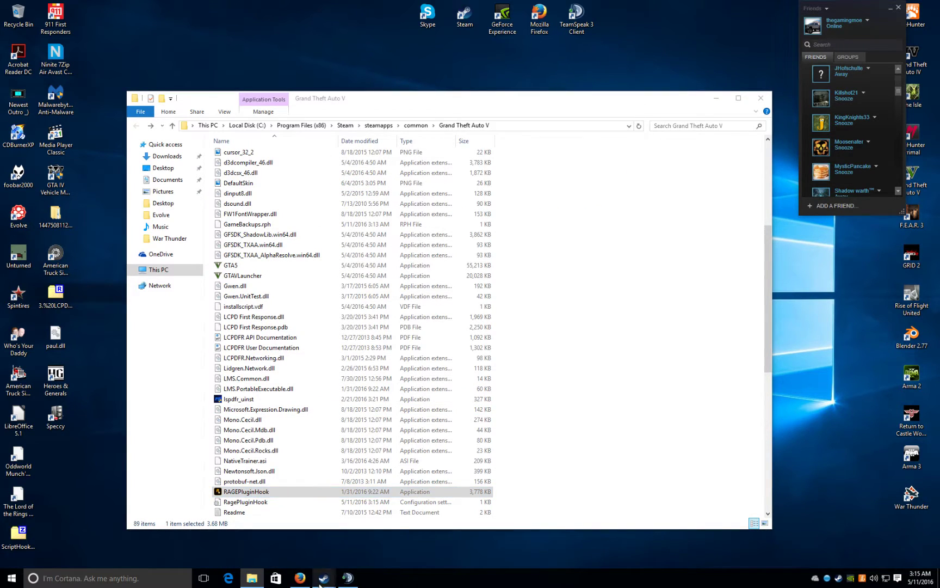
{"action": "left_click", "coordinate": [300, 578]}
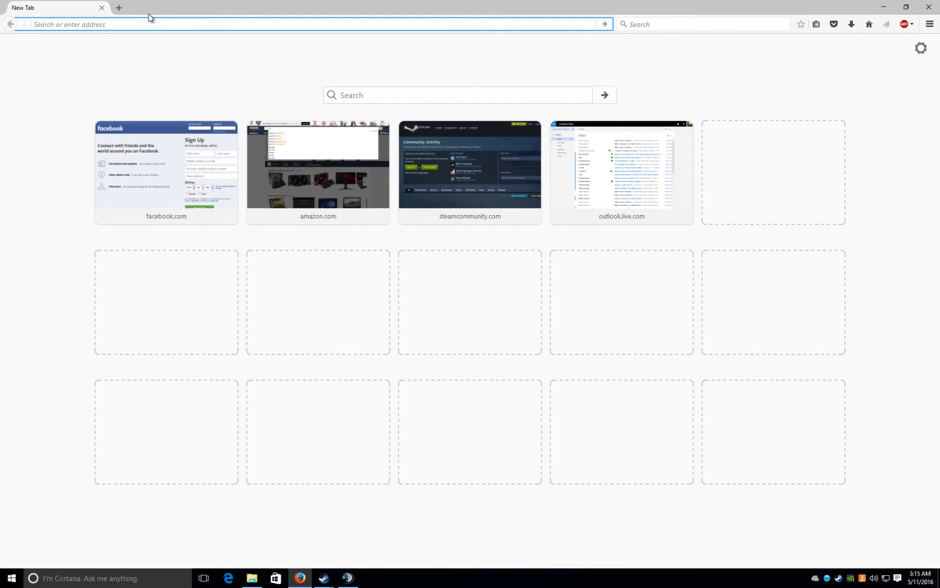
{"action": "type", "text": "rage"}
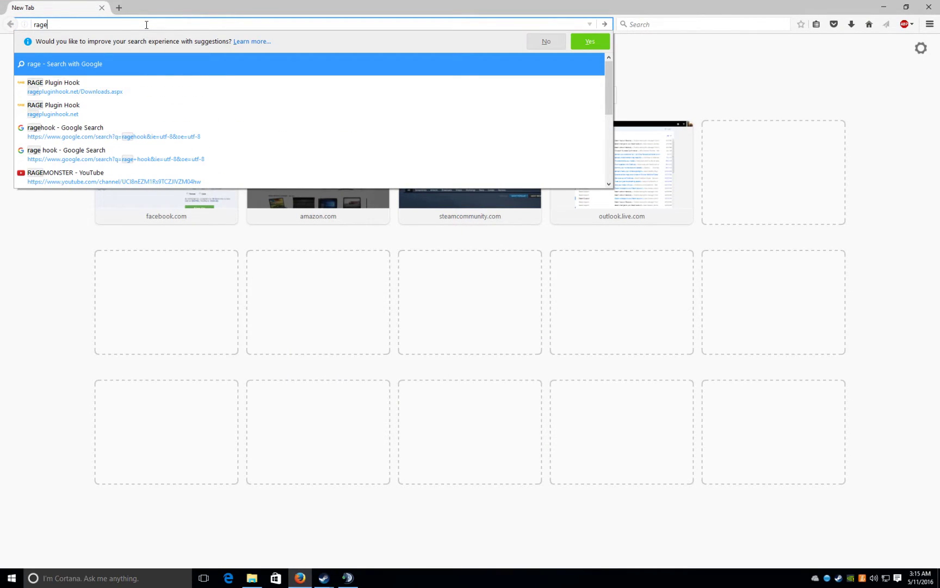
{"action": "type", "text": "hook"}
{"action": "key", "text": "Return"}
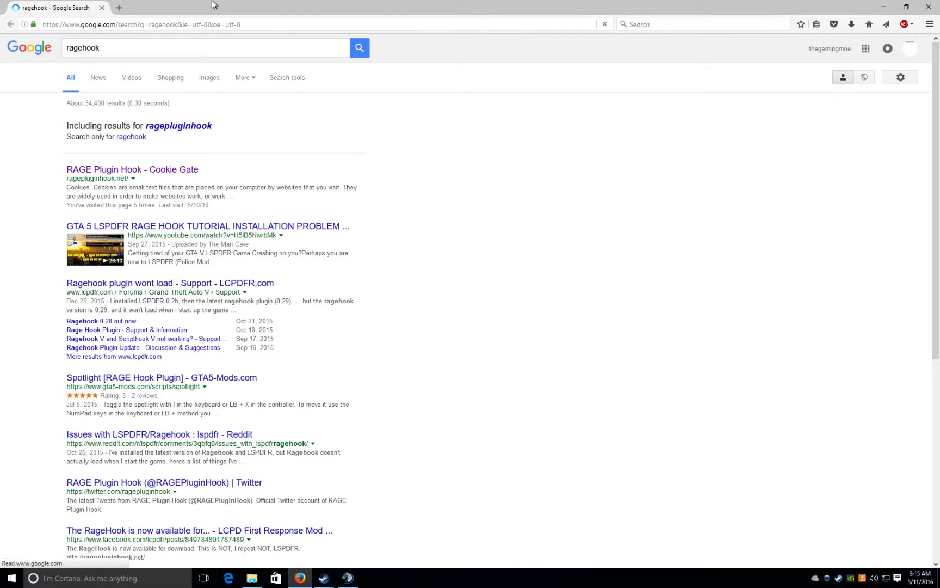
{"action": "left_click", "coordinate": [126, 169]}
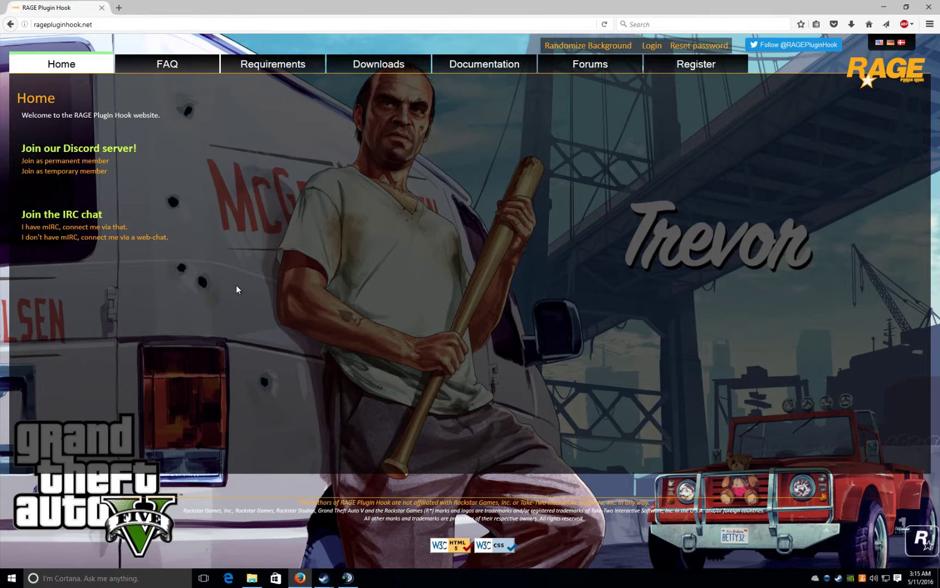
Download RAGE Plugin Hook Open Alpha 0.38.886.6940, open its archive in 7-Zip and uncover the game folder window
{"action": "left_click", "coordinate": [376, 64]}
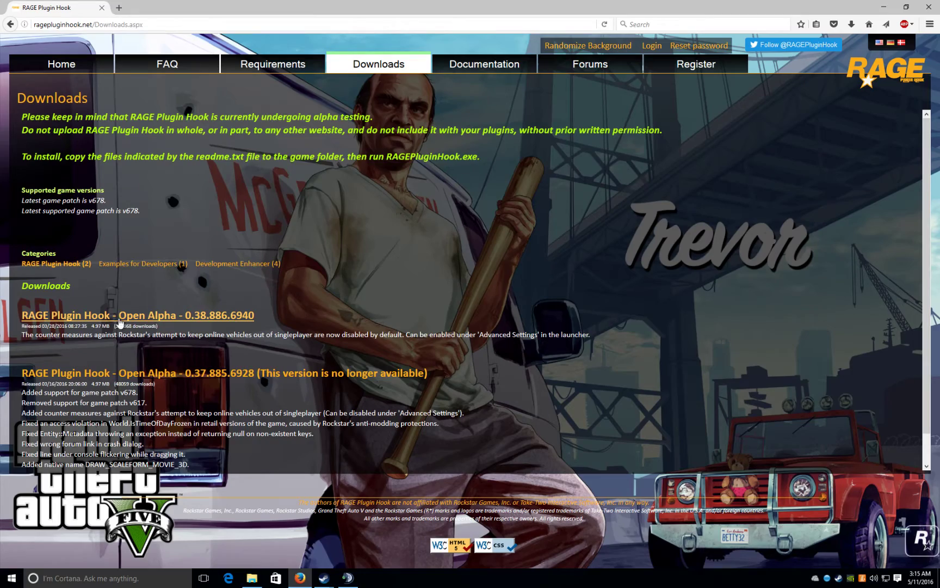
{"action": "left_click", "coordinate": [203, 322]}
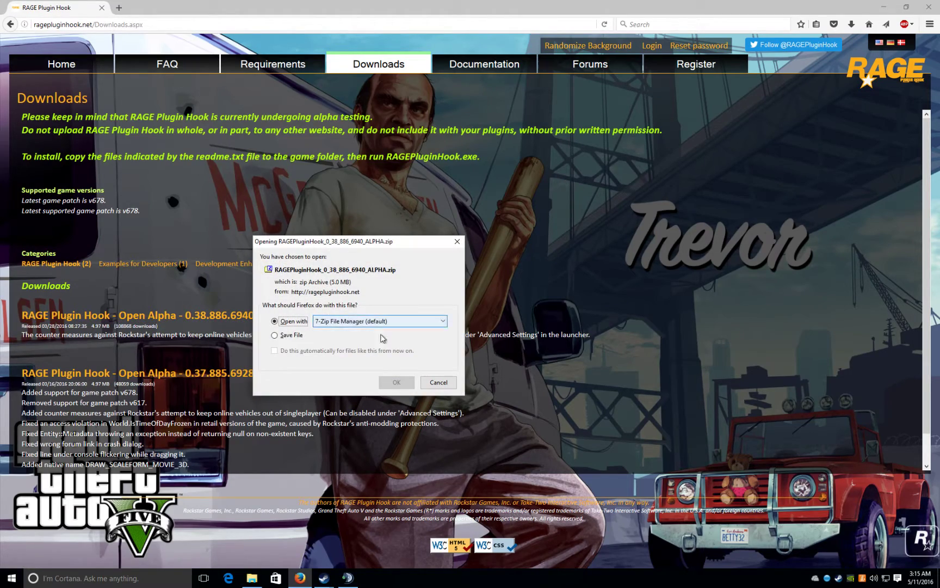
{"action": "left_click", "coordinate": [387, 382]}
{"action": "left_click_drag", "start_coordinate": [852, 6], "coordinate": [586, 243]}
{"action": "left_click", "coordinate": [655, 245]}
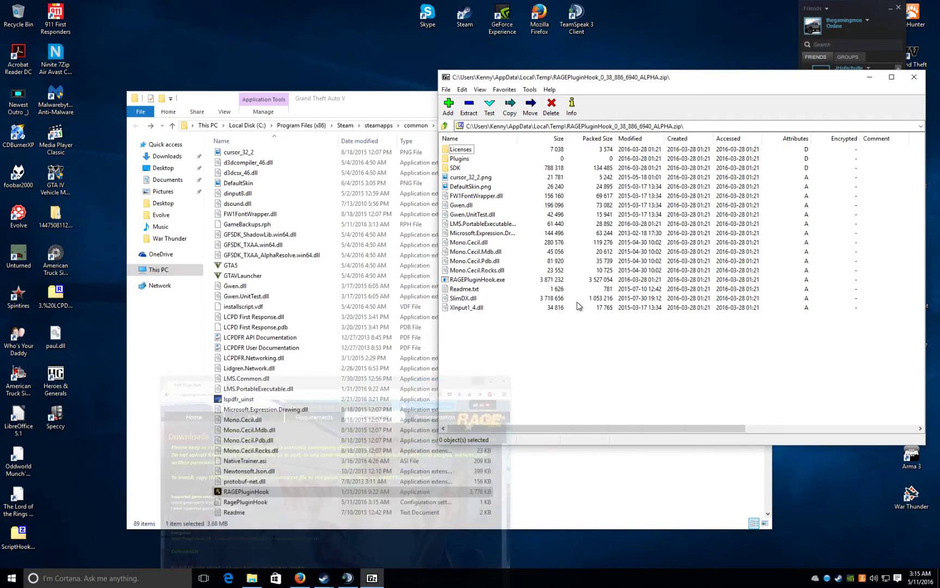
Copy all files and folders from the RAGE Plugin Hook archive into the Grand Theft Auto V folder, replacing the existing files
{"action": "left_click_drag", "start_coordinate": [491, 361], "coordinate": [475, 146]}
{"action": "left_click_drag", "start_coordinate": [463, 149], "coordinate": [606, 487]}
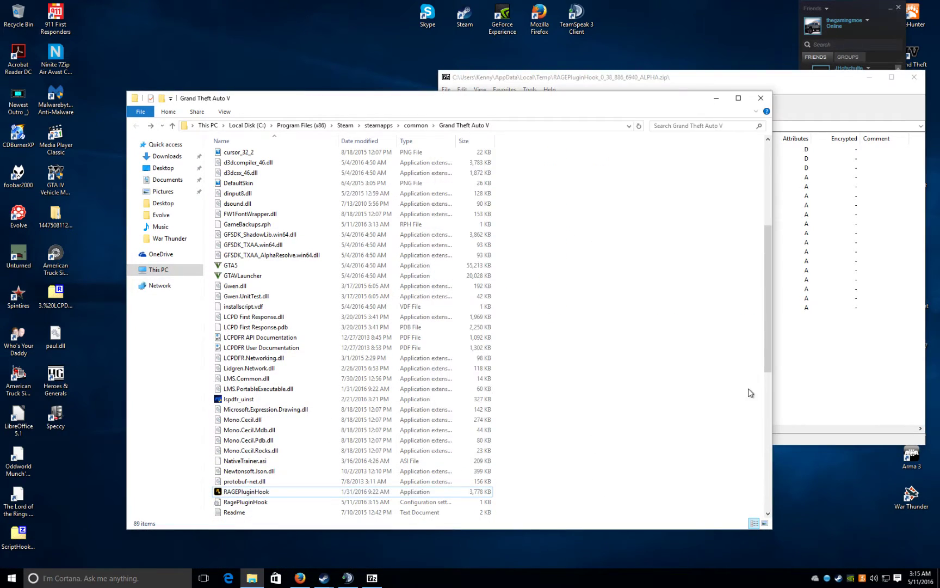
{"action": "left_click", "coordinate": [804, 383]}
{"action": "left_click_drag", "start_coordinate": [512, 348], "coordinate": [457, 146]}
{"action": "left_click_drag", "start_coordinate": [460, 158], "coordinate": [601, 500]}
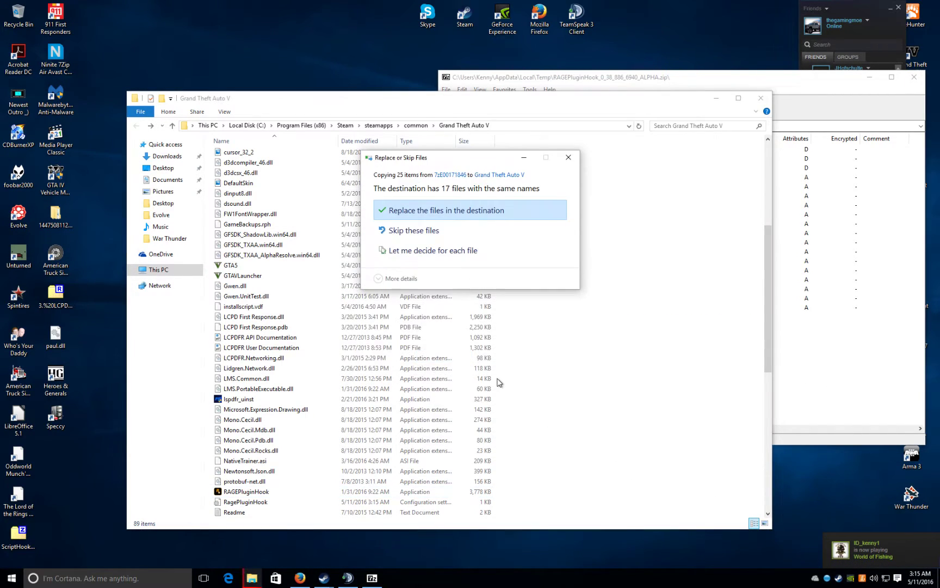
{"action": "left_click", "coordinate": [448, 210]}
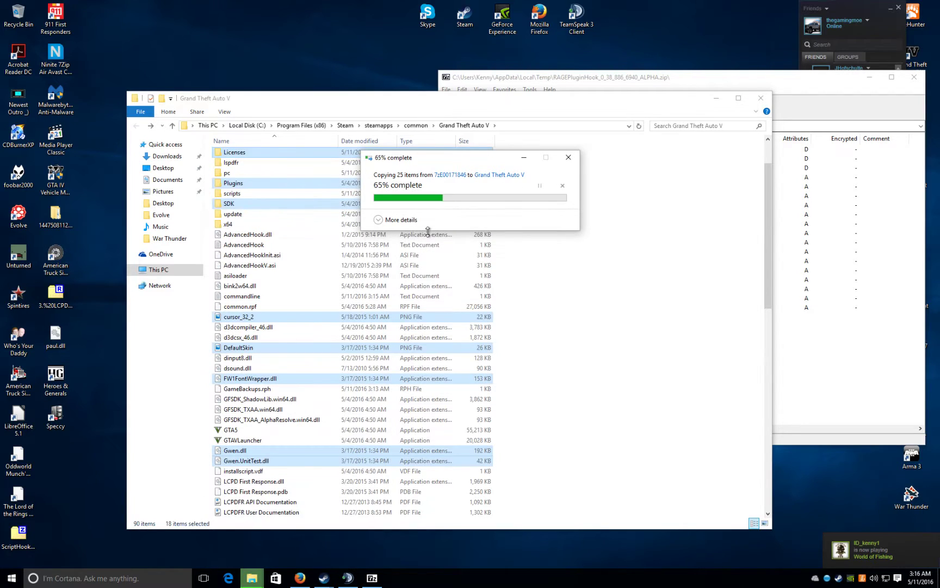
Run the updated RAGEPluginHook from the Grand Theft Auto V folder, accept its disclaimer and finish the dependency check
{"action": "left_click", "coordinate": [684, 309]}
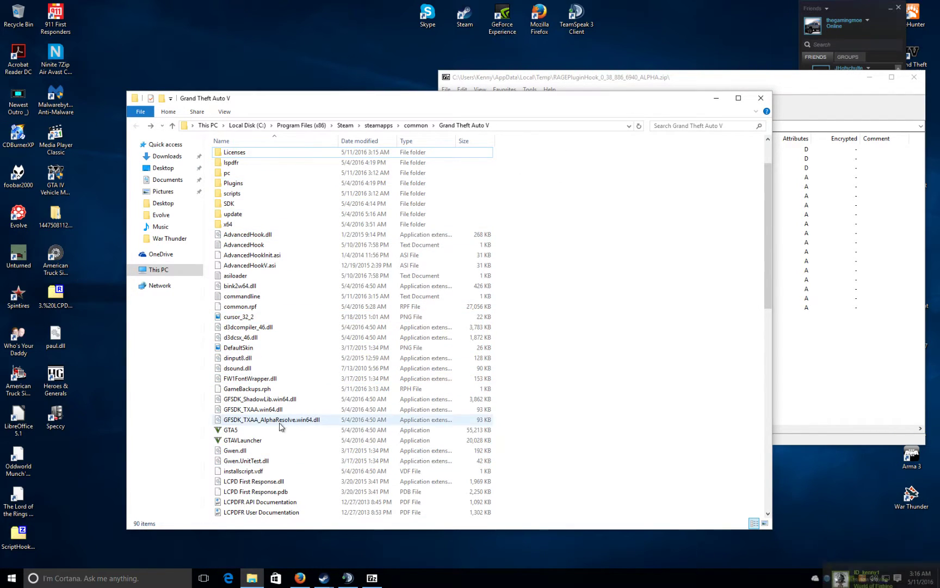
{"action": "scroll", "coordinate": [261, 435], "scroll_direction": "down", "scroll_amount": 8}
{"action": "double_click", "coordinate": [240, 410]}
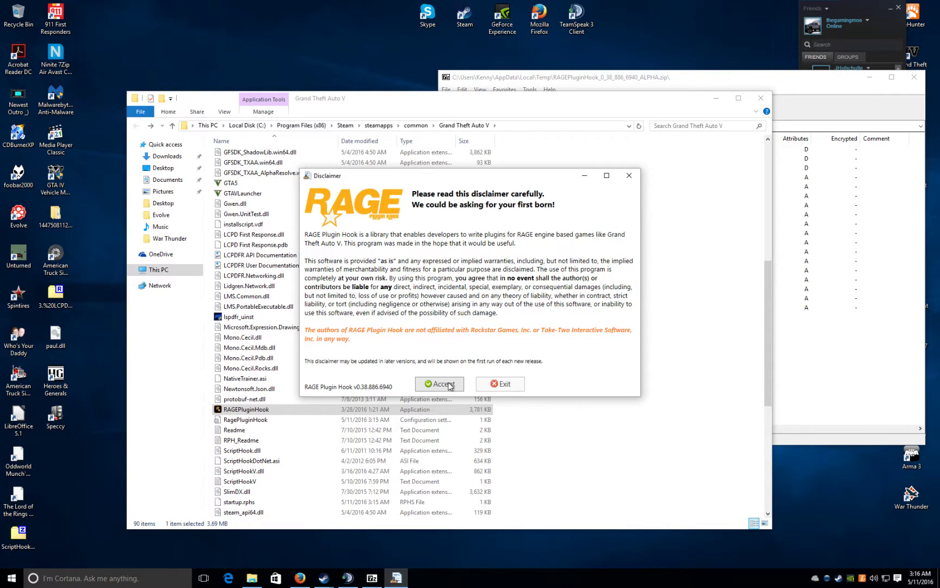
{"action": "left_click", "coordinate": [449, 386]}
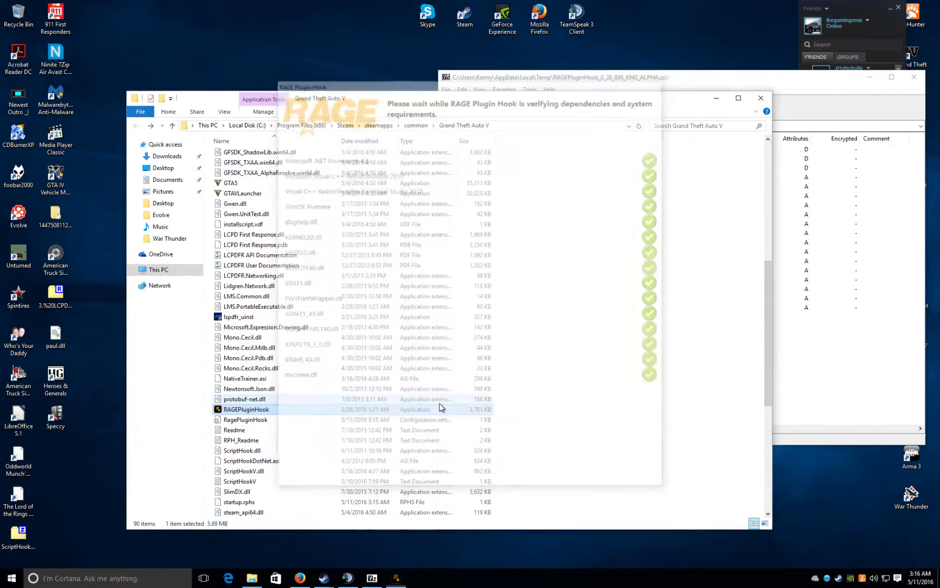
{"action": "left_click", "coordinate": [441, 408]}
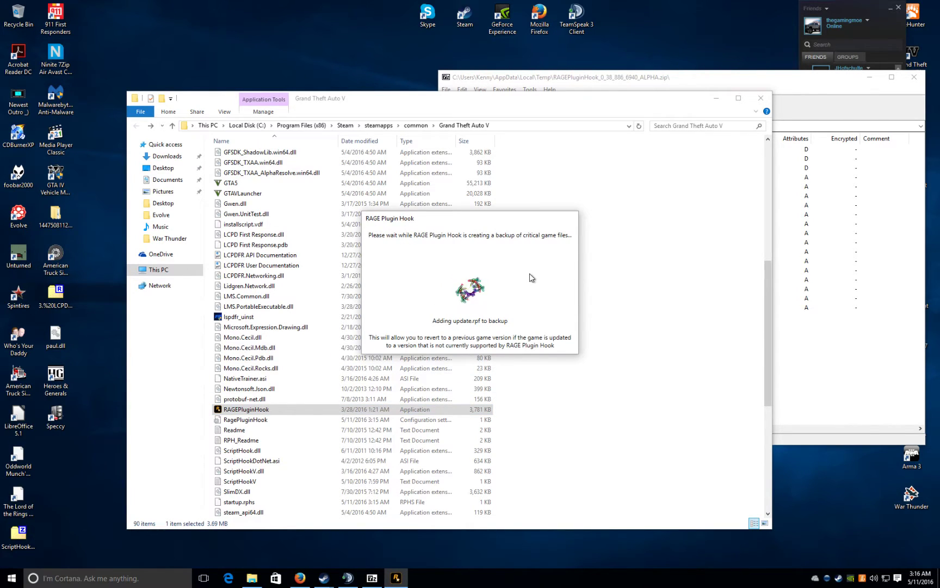
{"action": "right_click", "coordinate": [395, 578]}
{"action": "left_click", "coordinate": [451, 510]}
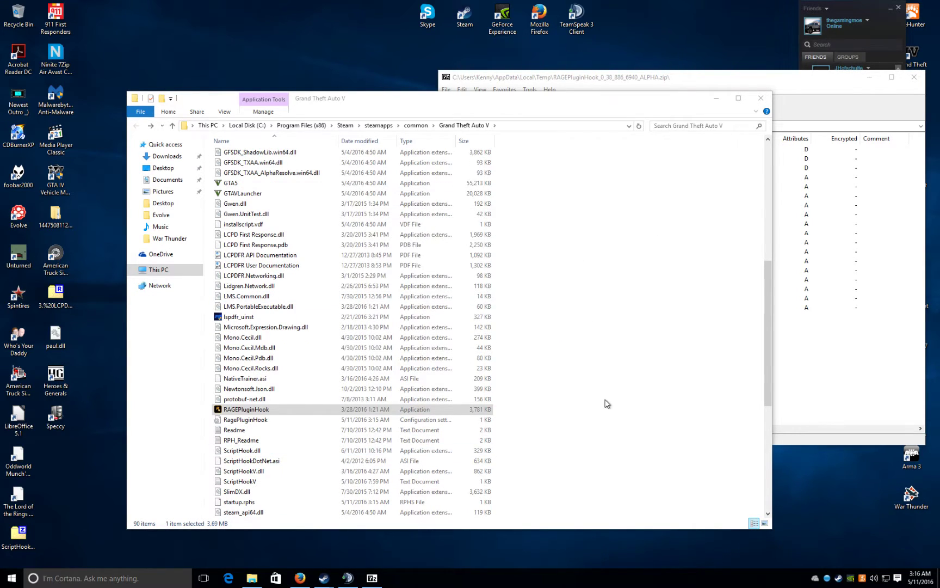
{"action": "left_click", "coordinate": [475, 443]}
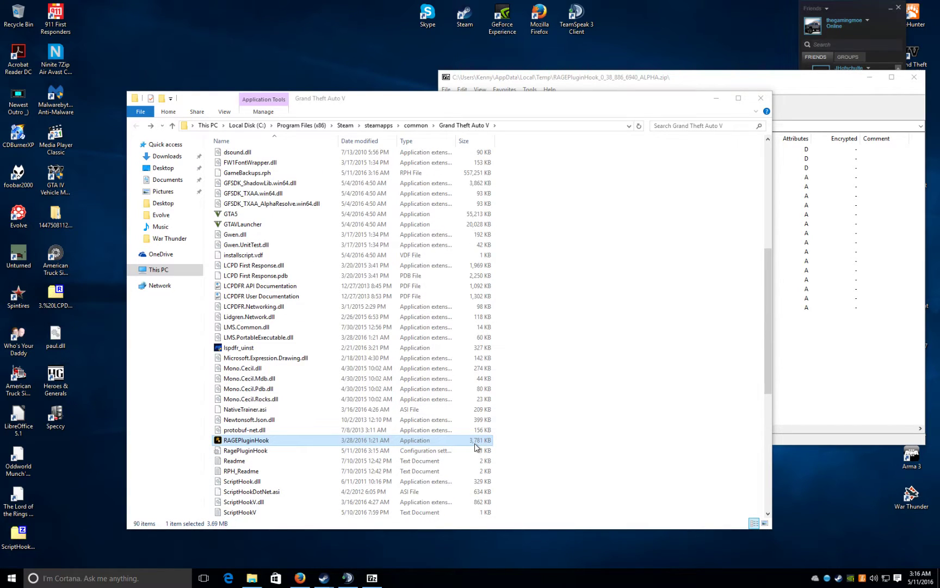
{"action": "scroll", "coordinate": [475, 443], "scroll_direction": "down", "scroll_amount": 6}
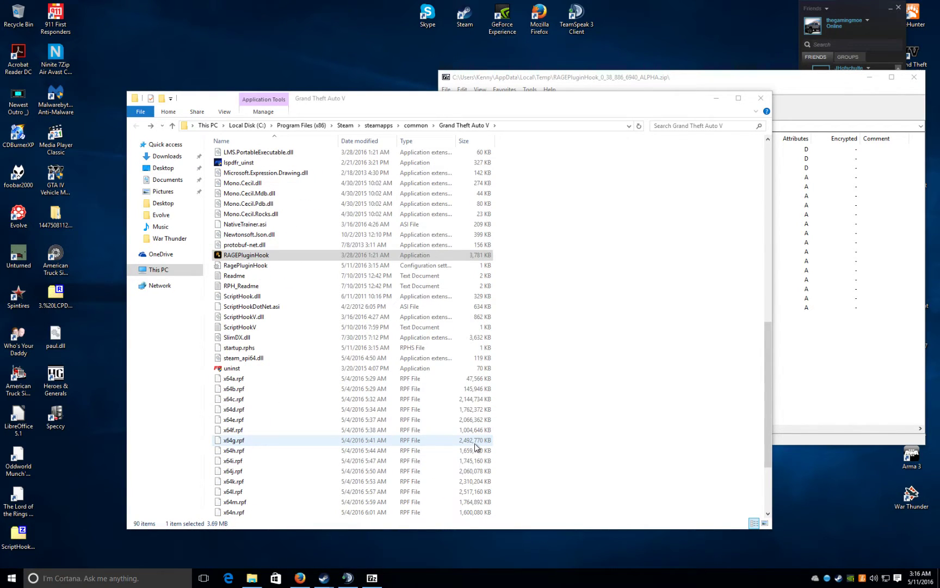
{"action": "left_click", "coordinate": [808, 78]}
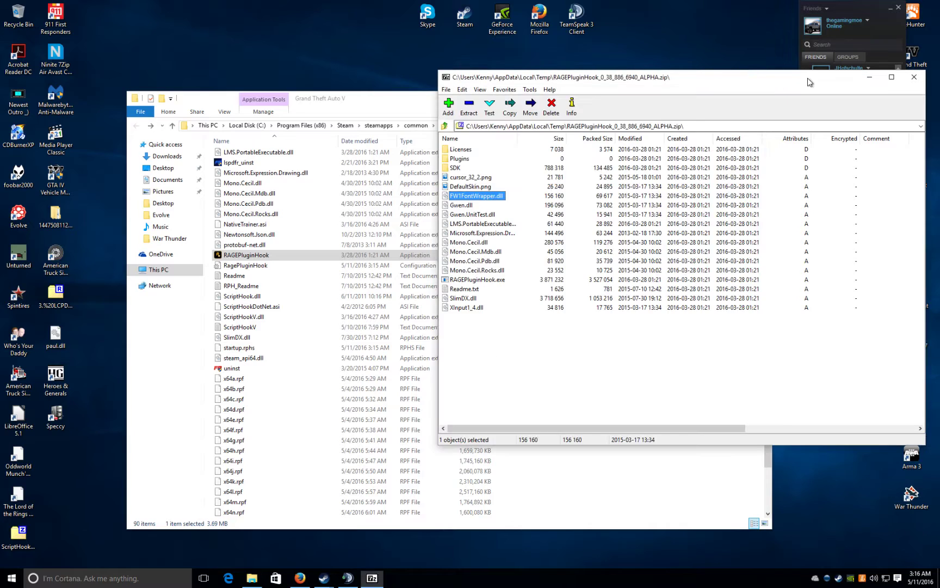
{"action": "left_click", "coordinate": [151, 405]}
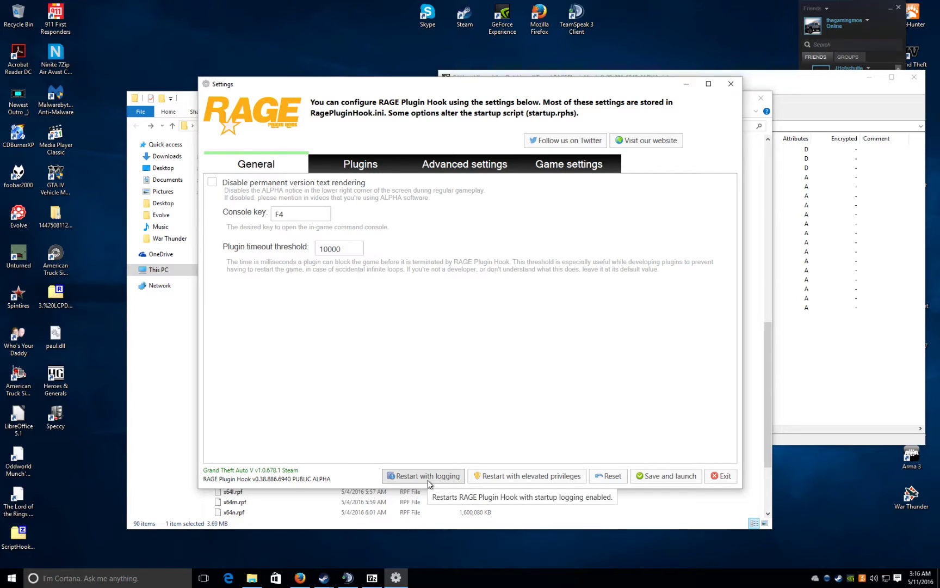
Save the RAGE Plugin Hook settings without changing any option, launch the game and dismiss the notice about accessing the settings dialog
{"action": "left_click", "coordinate": [667, 475]}
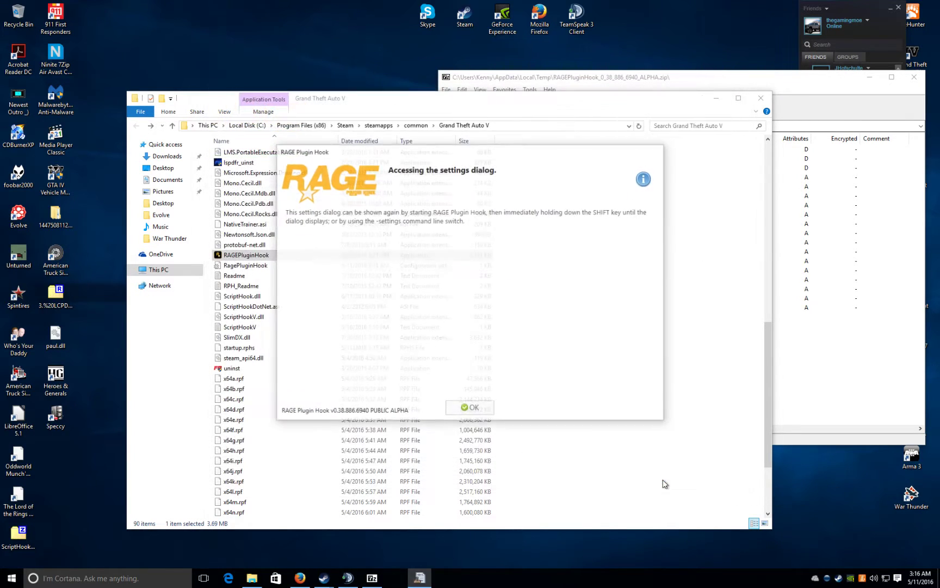
{"action": "left_click", "coordinate": [453, 409]}
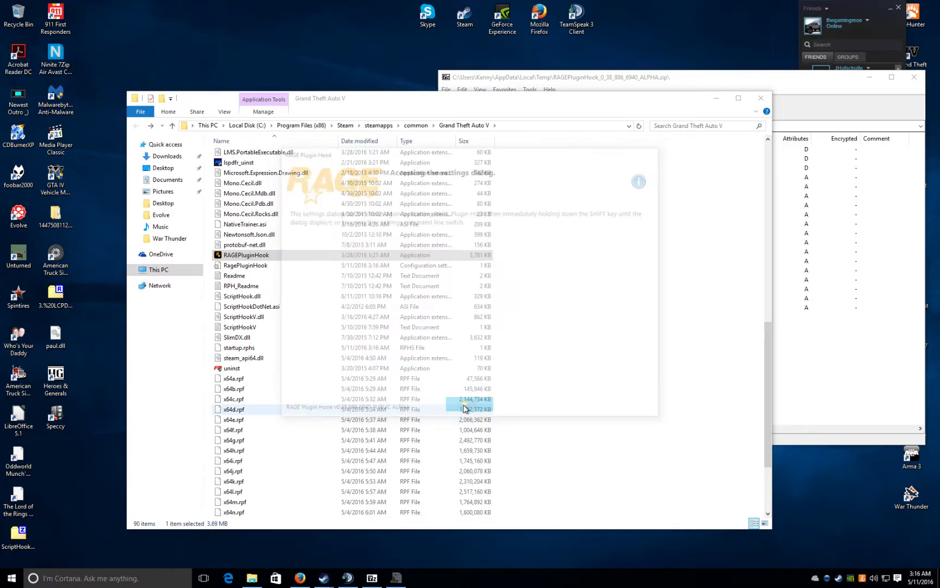